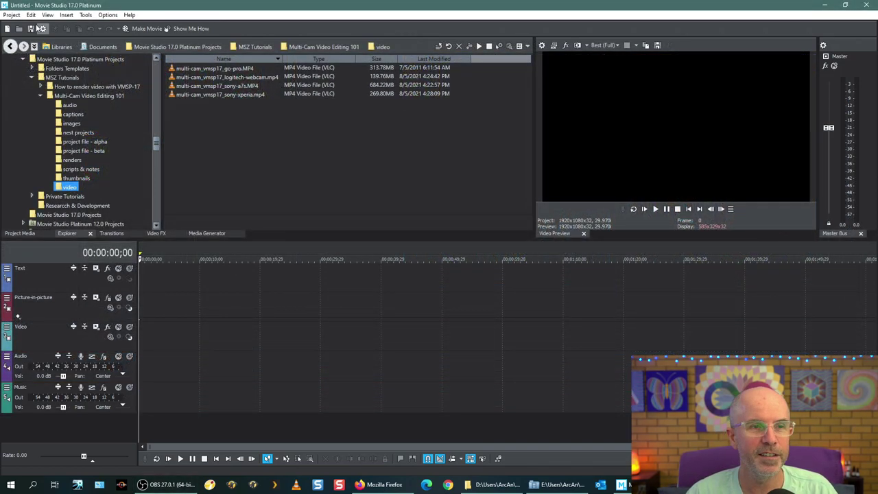
Step: Save the project as "Multi-cam tute for Dr Zen" in the "project file - beta" folder
{"action": "left_click", "coordinate": [9, 15]}
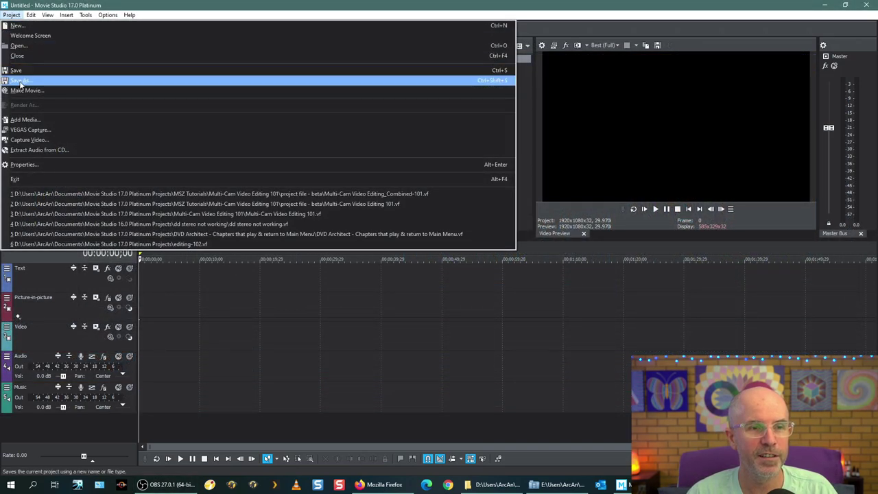
{"action": "left_click", "coordinate": [22, 81]}
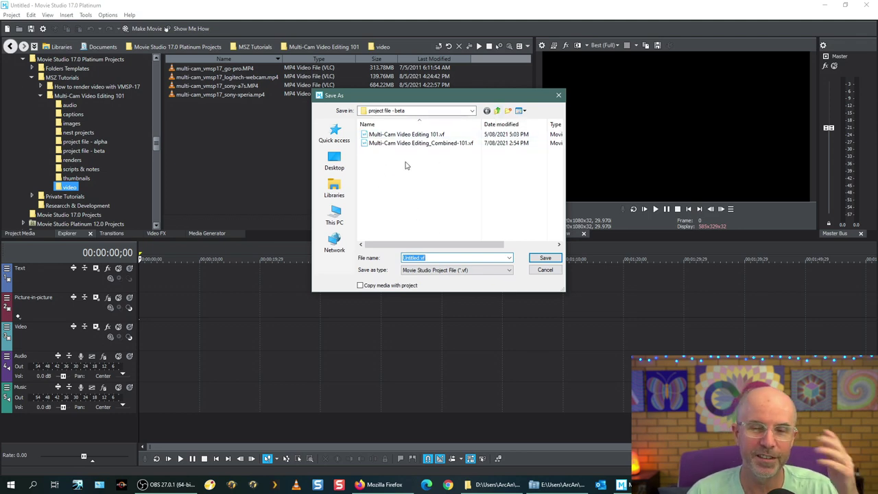
{"action": "left_click", "coordinate": [438, 257]}
{"action": "key", "text": "BackSpace"}
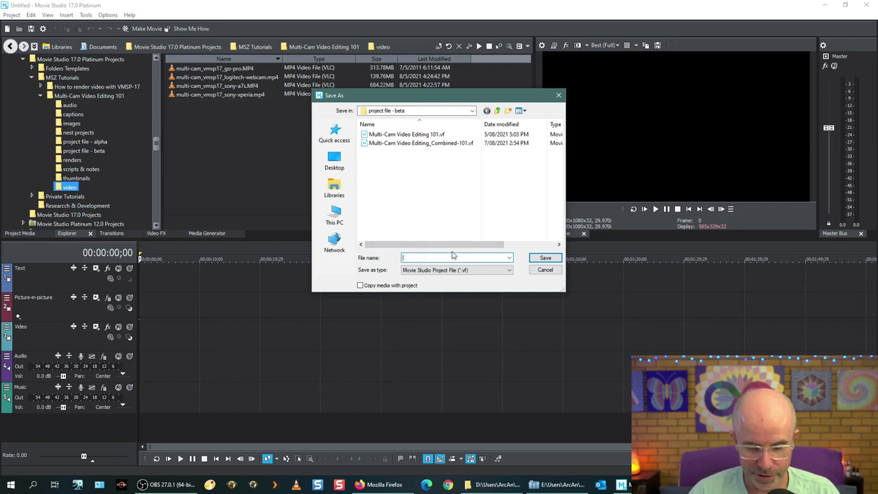
{"action": "type", "text": "Multi-cam tute for D"}
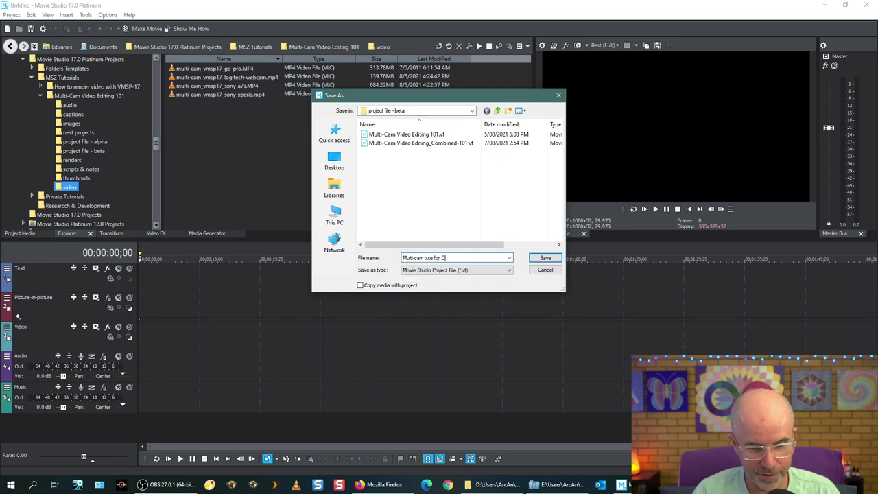
{"action": "type", "text": "r Zen"}
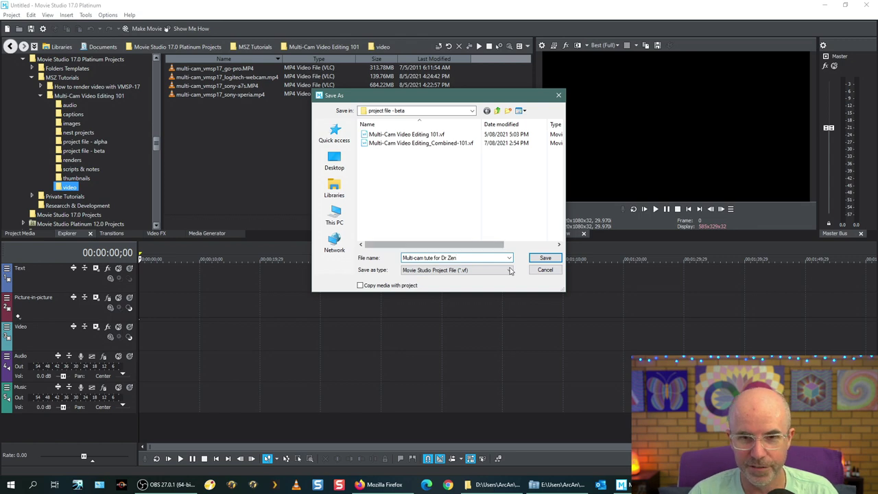
{"action": "left_click", "coordinate": [545, 259]}
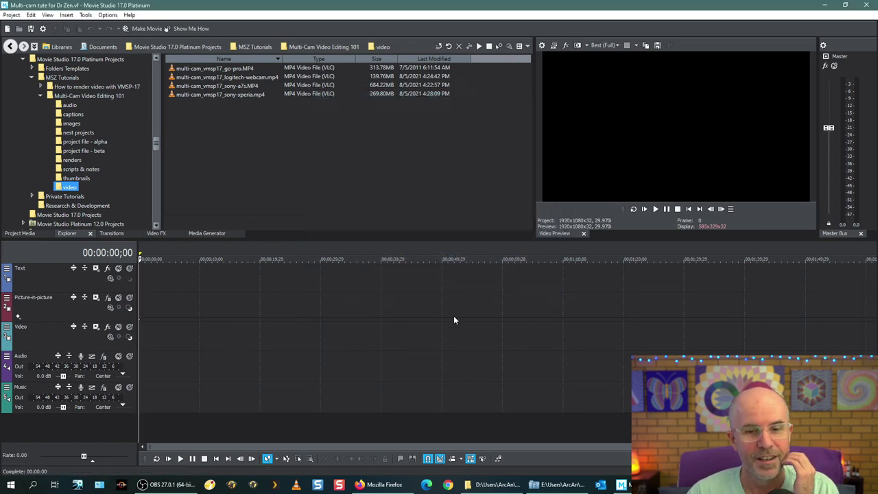
Step: Delete all five default tracks, from Text through Music, to empty the timeline
{"action": "left_click", "coordinate": [177, 196]}
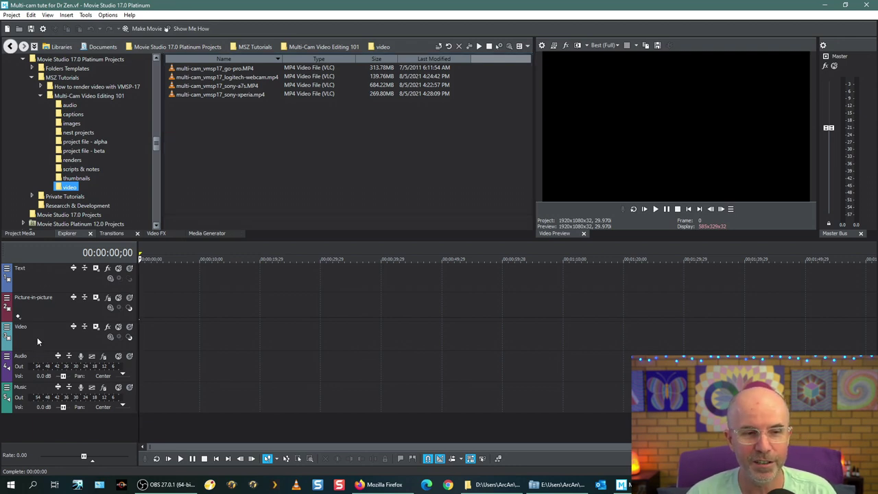
{"action": "left_click", "coordinate": [47, 279]}
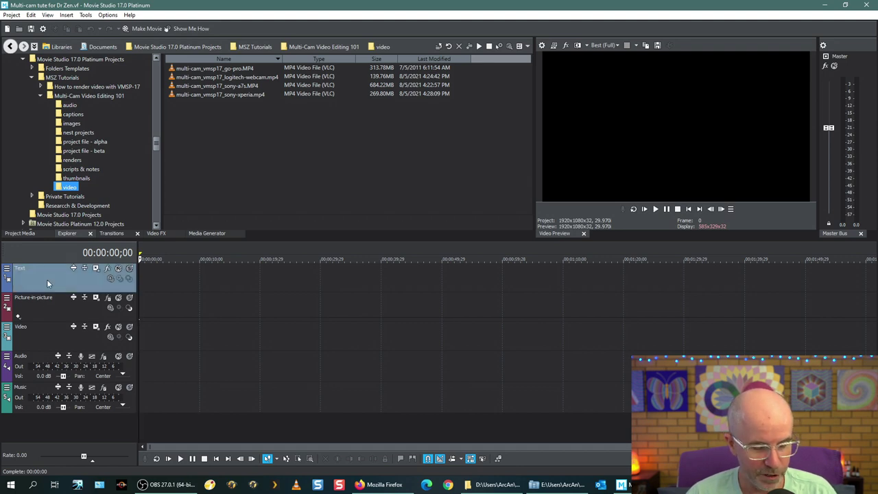
{"action": "left_click", "coordinate": [35, 392], "text": "shift"}
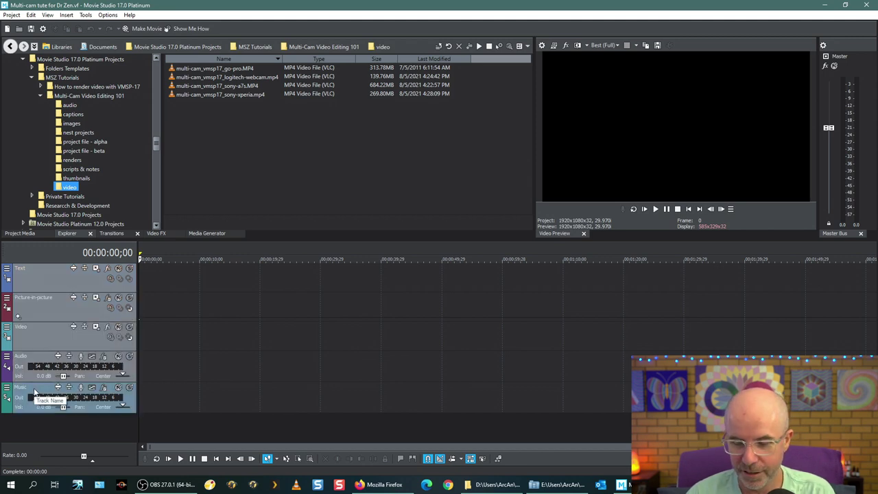
{"action": "key", "text": "Delete"}
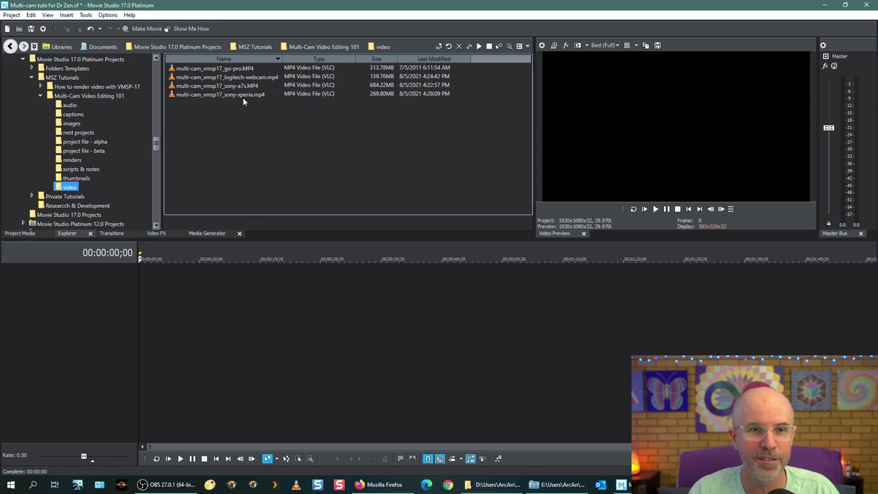
Step: Add multi-cam_vmsp17_logitech-webcam.mp4 at the timeline start with project video settings matched to it, and delete its Stream 2 audio track
{"action": "left_click", "coordinate": [227, 78]}
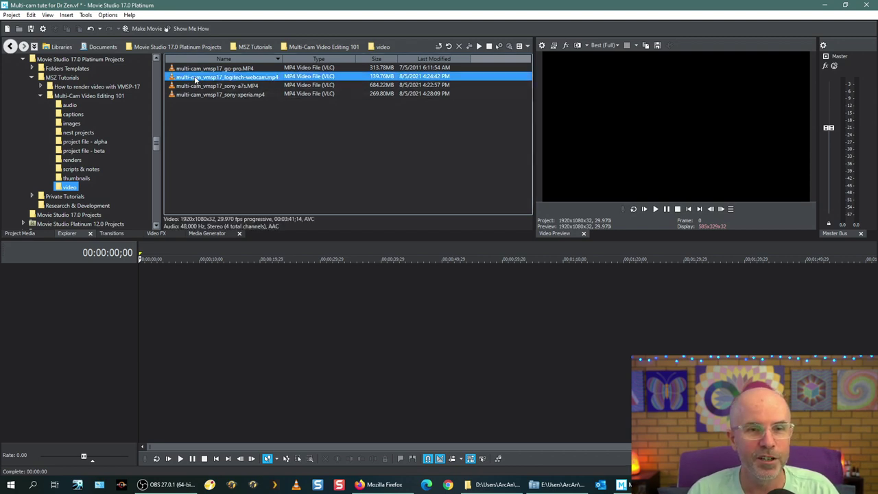
{"action": "left_click_drag", "start_coordinate": [194, 82], "coordinate": [134, 306]}
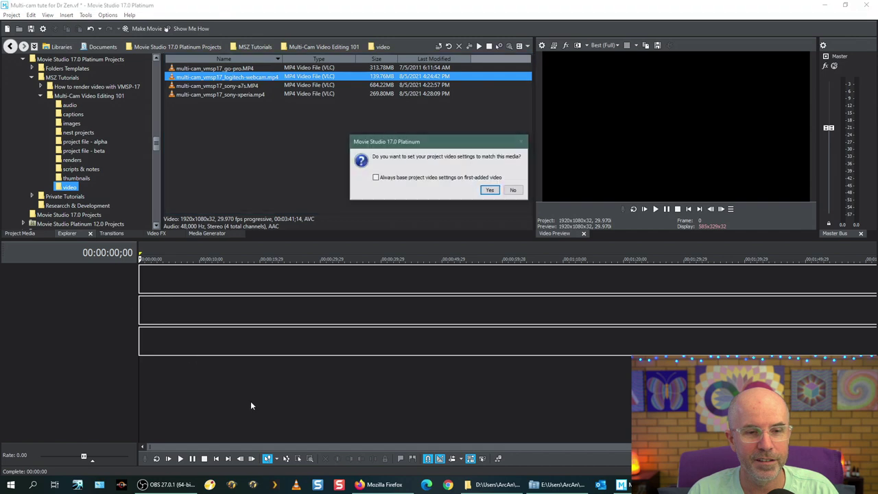
{"action": "left_click", "coordinate": [490, 191]}
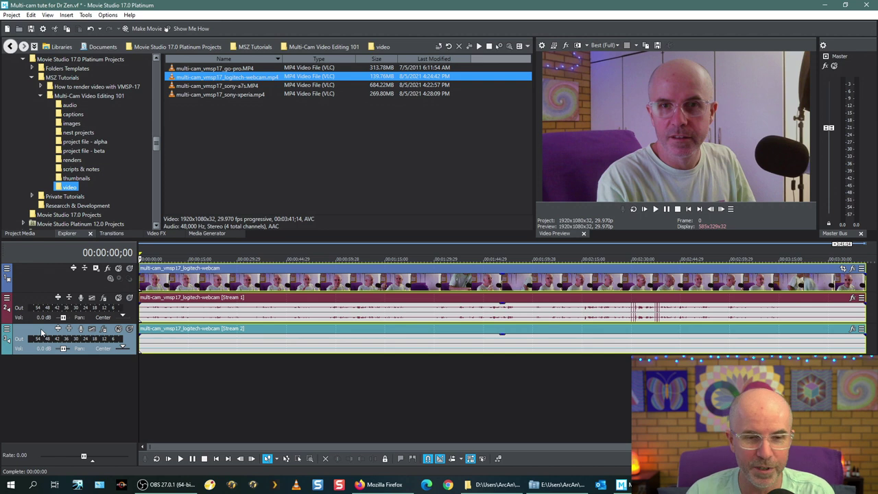
{"action": "key", "text": "Delete"}
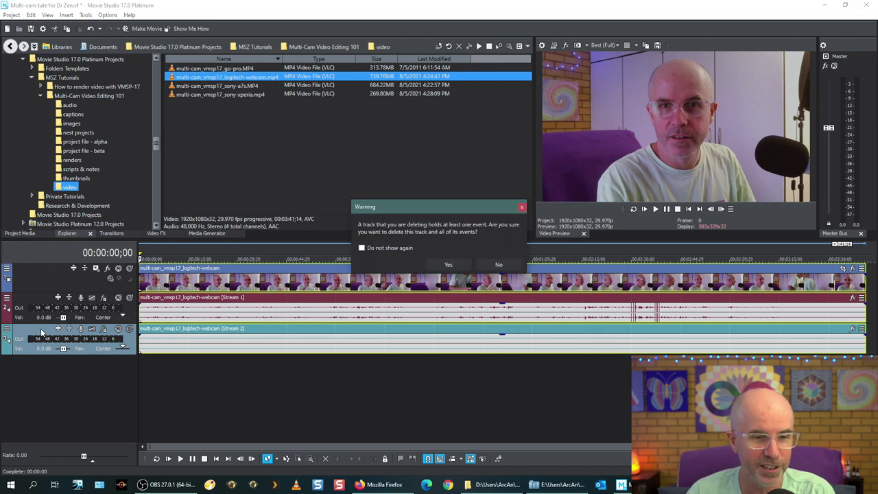
{"action": "left_click", "coordinate": [453, 266]}
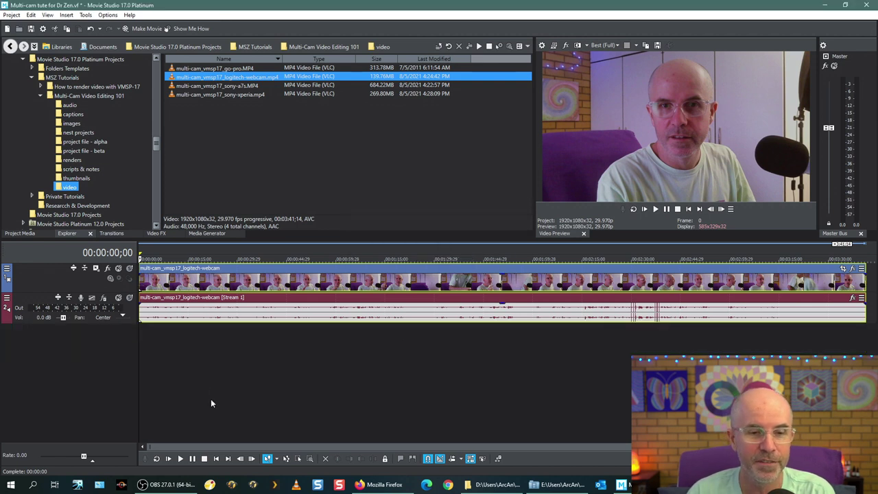
Step: Name the webcam's video track "Logitech webcam" and its audio track "ALPHA AUDIO"
{"action": "left_click", "coordinate": [45, 273]}
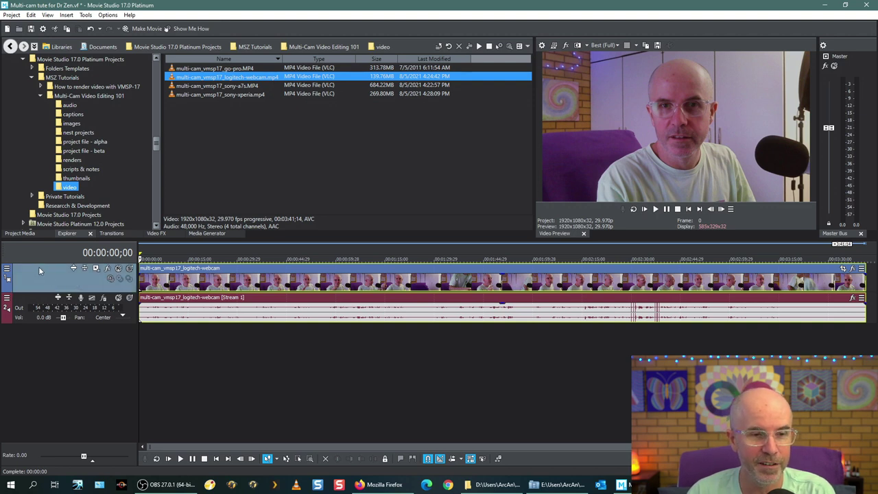
{"action": "double_click", "coordinate": [38, 270]}
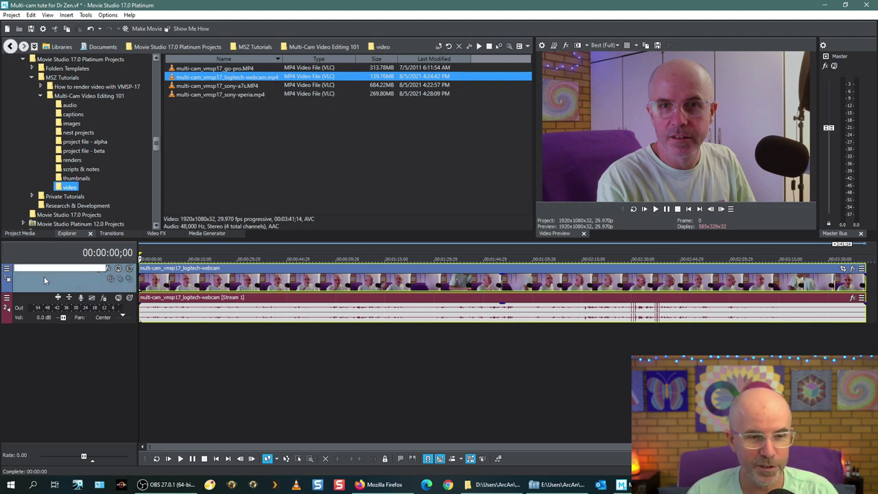
{"action": "type", "text": "Logitech webcam"}
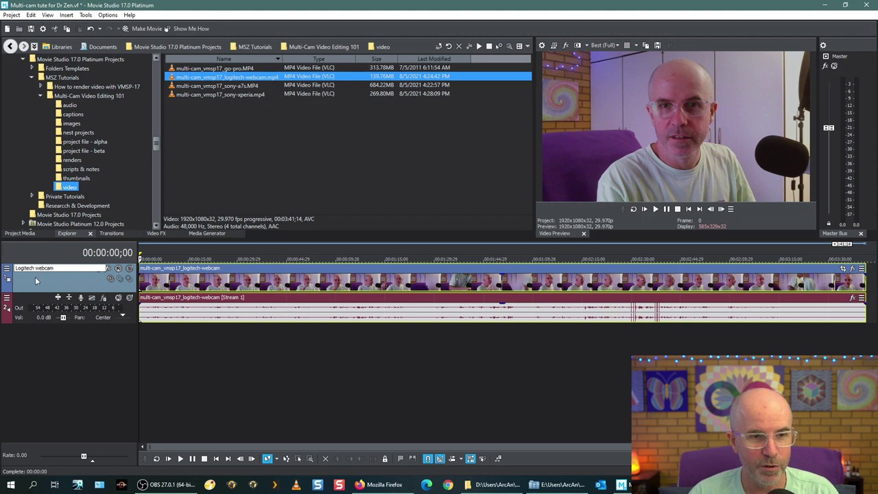
{"action": "left_click", "coordinate": [30, 300]}
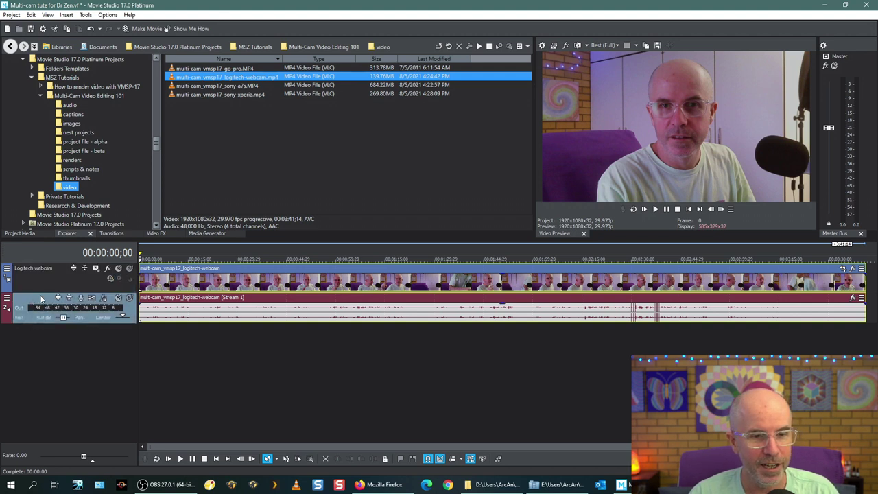
{"action": "double_click", "coordinate": [42, 298]}
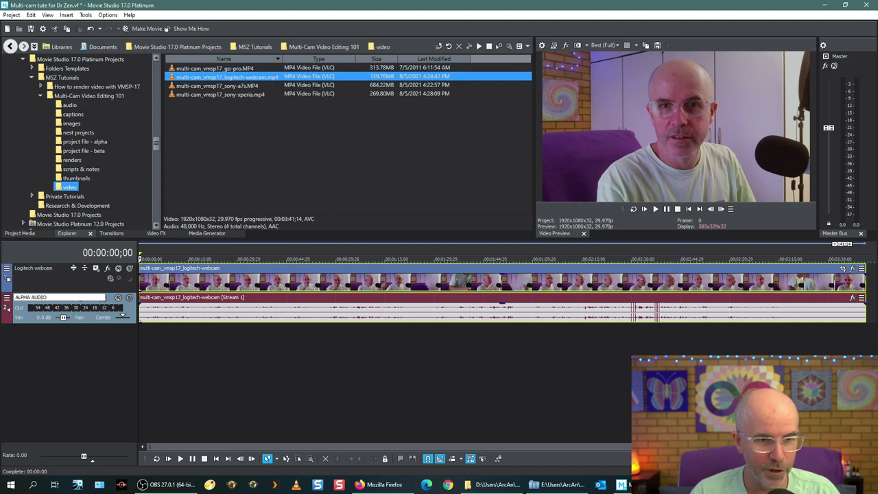
{"action": "key", "text": "Return"}
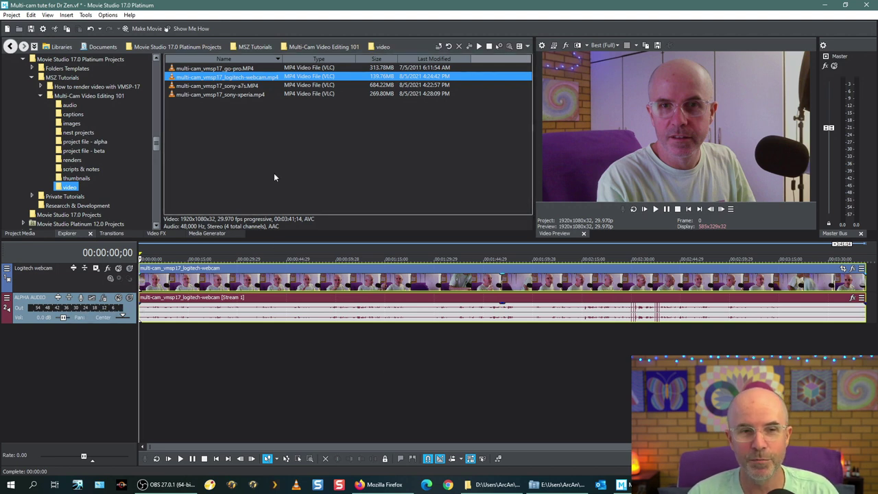
Step: Add the go-pro, sony-a7s and sony-xperia clips on new tracks below the webcam tracks, each starting at the timeline's beginning
{"action": "left_click", "coordinate": [196, 69]}
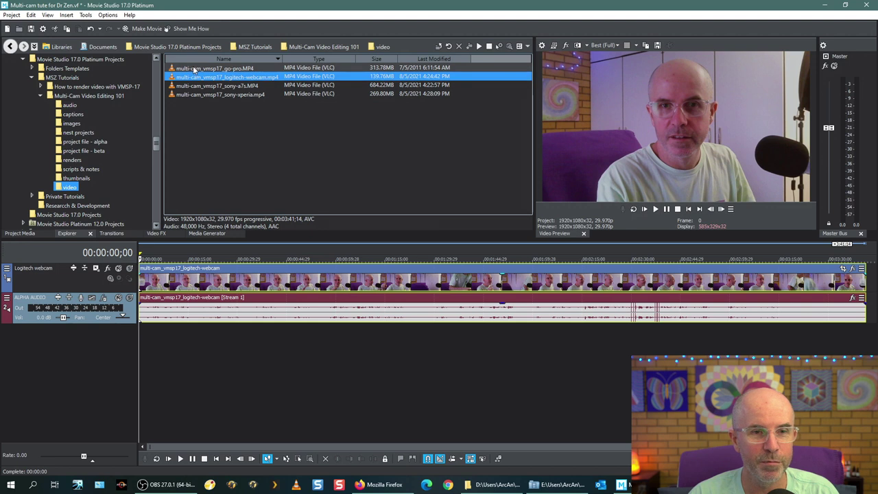
{"action": "left_click_drag", "start_coordinate": [255, 87], "coordinate": [124, 384]}
{"action": "left_click_drag", "start_coordinate": [227, 86], "coordinate": [131, 419]}
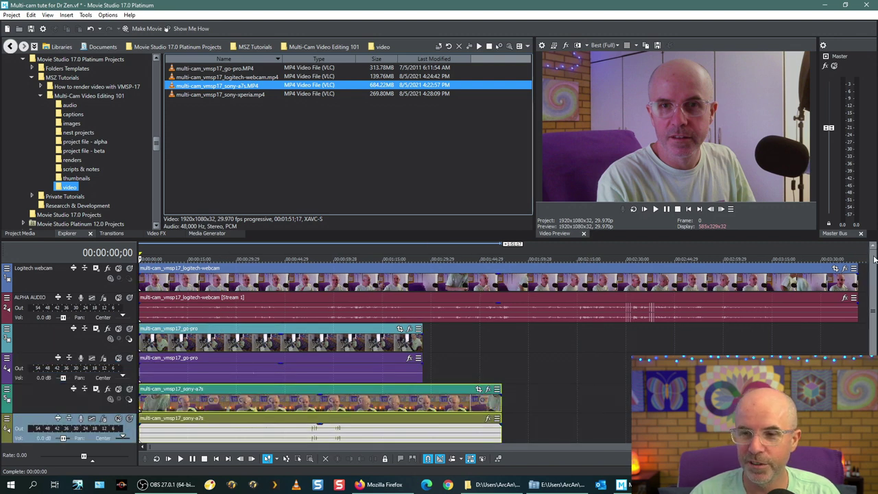
{"action": "scroll", "coordinate": [874, 262], "scroll_direction": "down", "scroll_amount": 2}
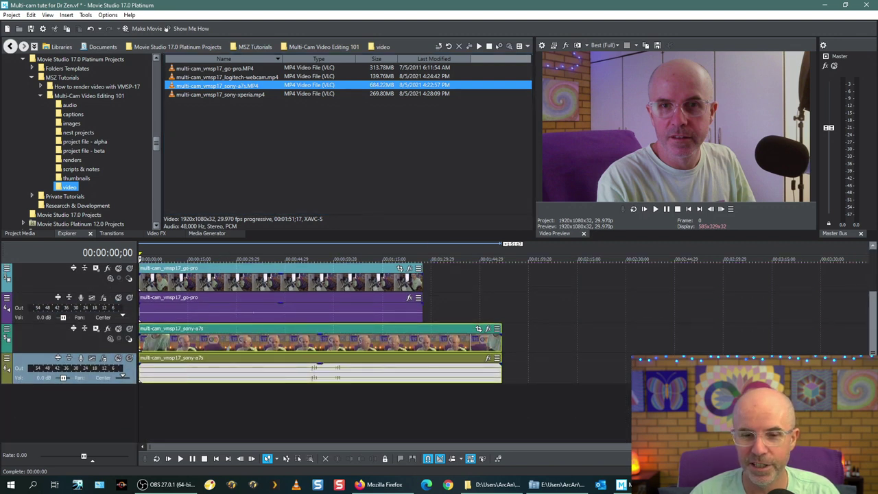
{"action": "left_click", "coordinate": [195, 96]}
{"action": "left_click_drag", "start_coordinate": [288, 140], "coordinate": [141, 421]}
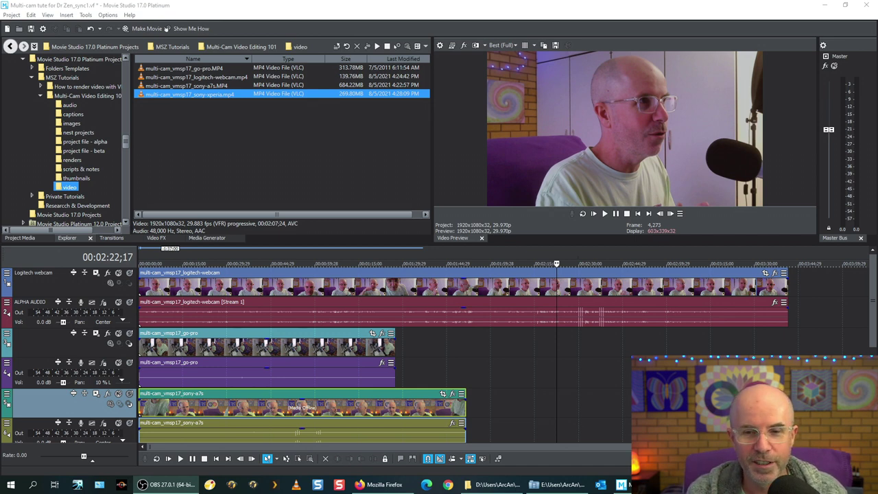
{"action": "left_click", "coordinate": [85, 15]}
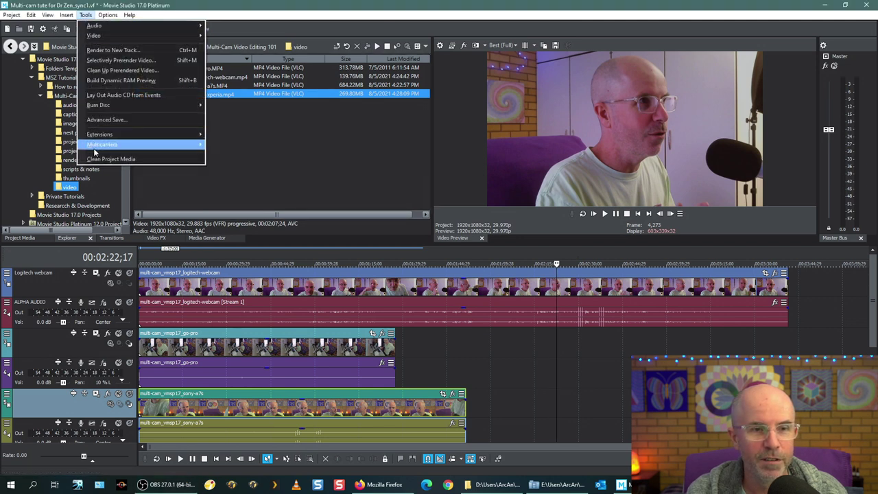
{"action": "mouse_move", "coordinate": [95, 146]}
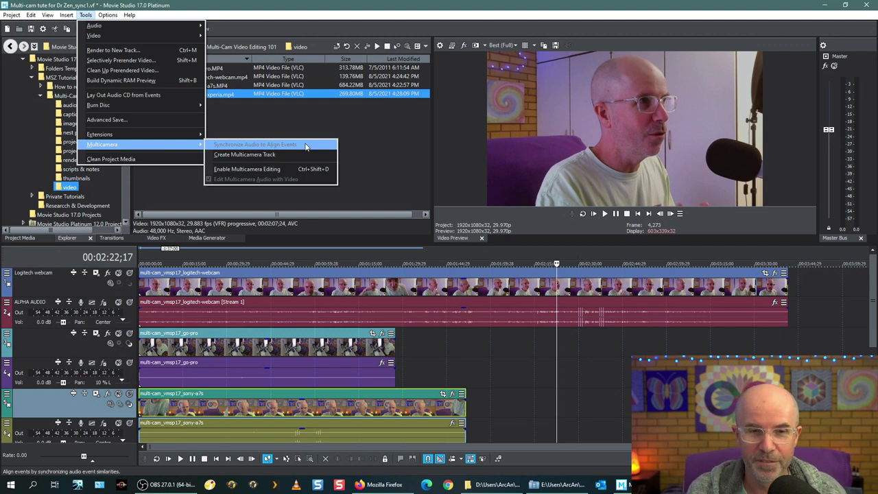
{"action": "left_click", "coordinate": [380, 172]}
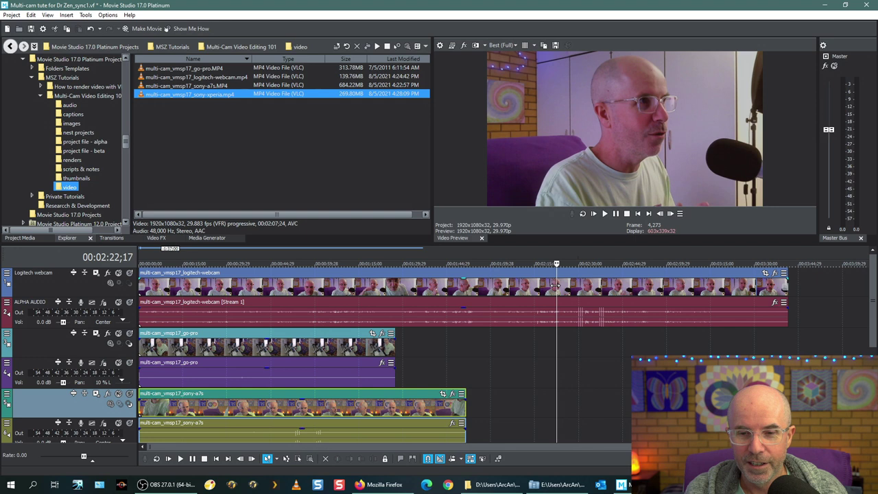
Step: Place a marker at the webcam clip's first clap, at 00:02:30;01 on the timeline
{"action": "left_click", "coordinate": [558, 285]}
{"action": "left_click", "coordinate": [572, 317]}
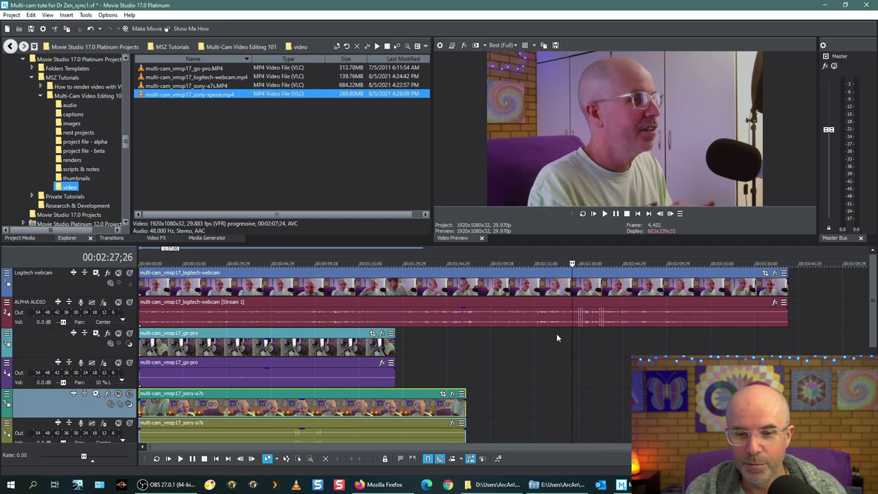
{"action": "key", "text": "space"}
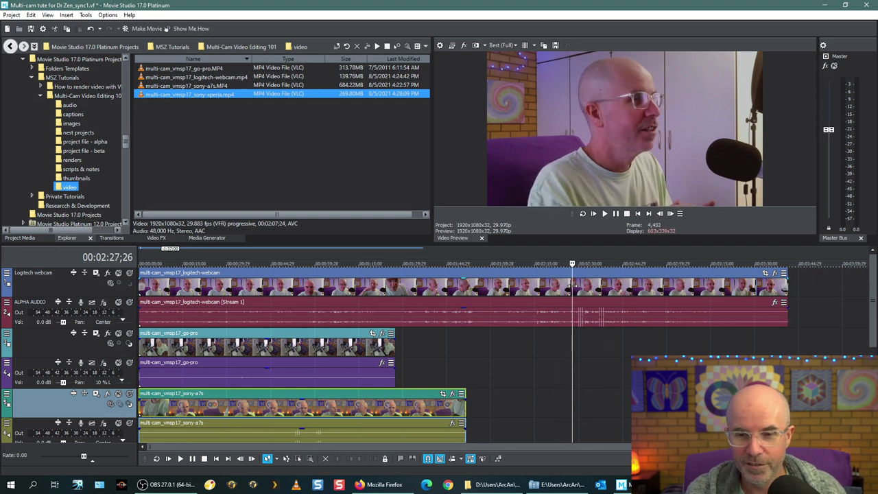
{"action": "left_click", "coordinate": [578, 283]}
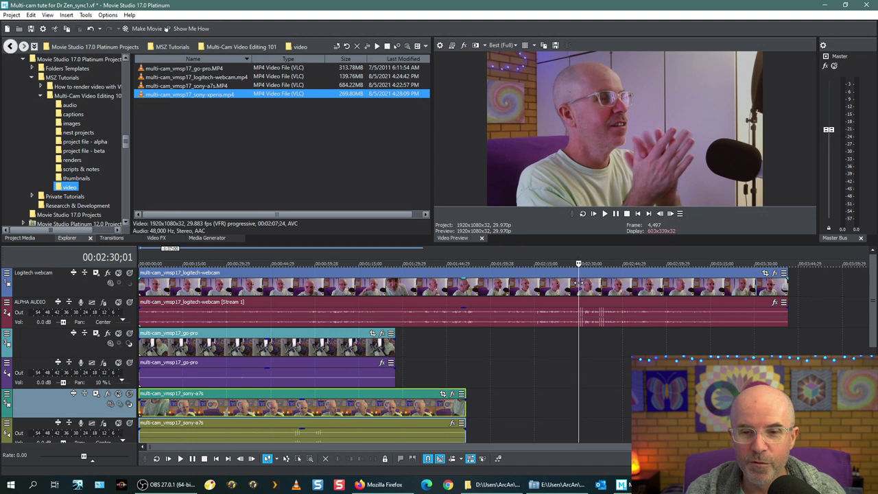
{"action": "key", "text": "shift+End"}
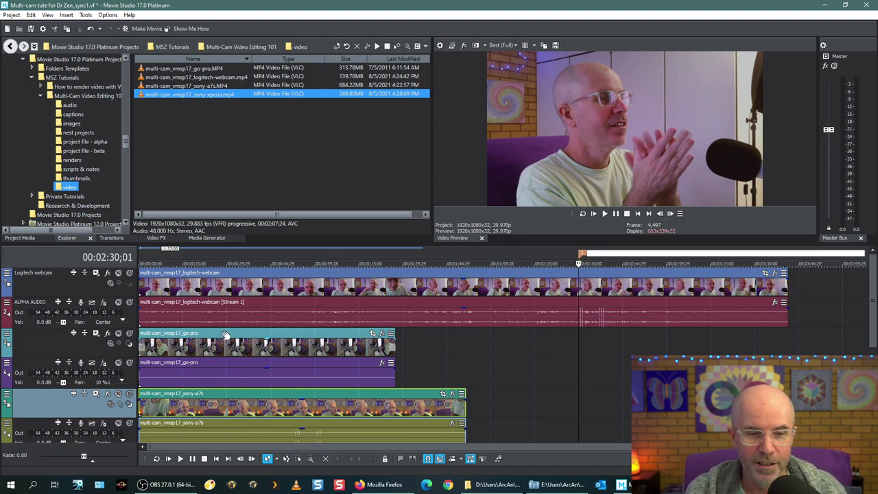
Step: Move the go-pro, sony-a7s and sony-xperia clips along the timeline so their claps roughly line up with the marker at the webcam's clap
{"action": "left_click_drag", "start_coordinate": [221, 338], "coordinate": [514, 347]}
{"action": "left_click_drag", "start_coordinate": [278, 399], "coordinate": [559, 400]}
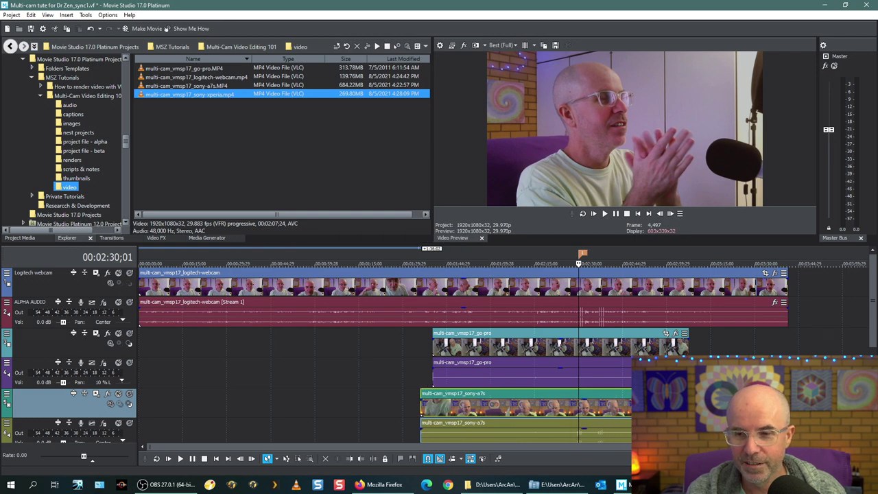
{"action": "scroll", "coordinate": [872, 292], "scroll_direction": "down", "scroll_amount": 3}
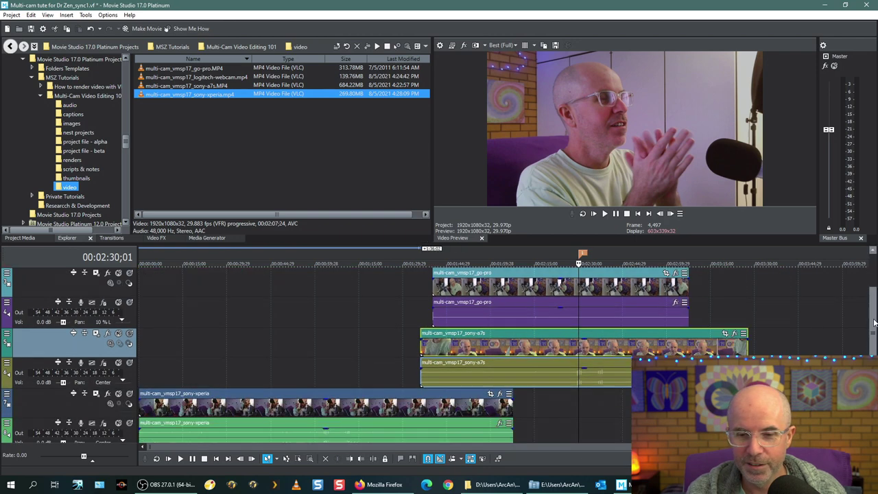
{"action": "left_click_drag", "start_coordinate": [270, 368], "coordinate": [526, 374]}
{"action": "left_click_drag", "start_coordinate": [426, 444], "coordinate": [557, 431]}
{"action": "left_click_drag", "start_coordinate": [872, 336], "coordinate": [873, 281]}
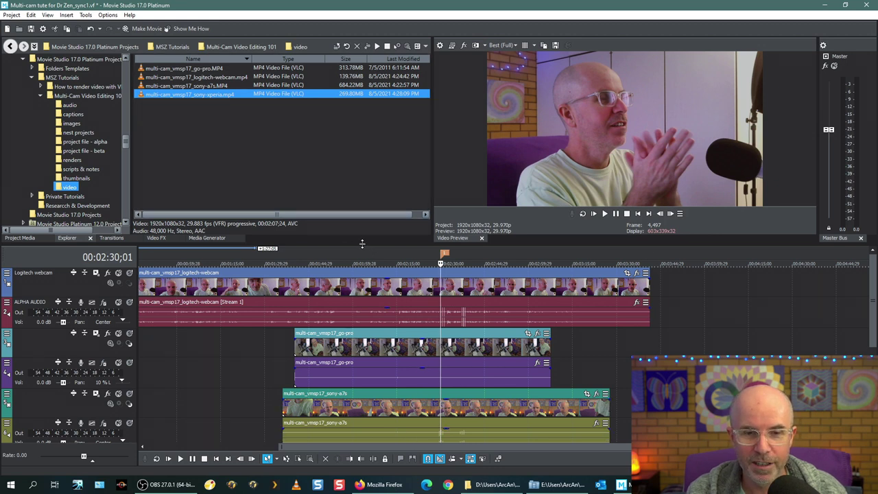
Step: Mute the go-pro clip's video and audio tracks
{"action": "left_click_drag", "start_coordinate": [363, 242], "coordinate": [360, 204]}
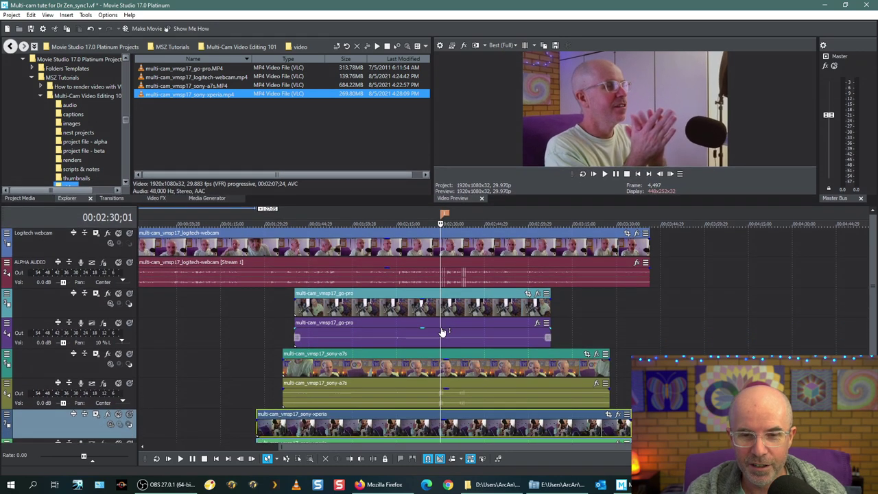
{"action": "scroll", "coordinate": [443, 333], "scroll_direction": "up", "scroll_amount": 2}
{"action": "scroll", "coordinate": [480, 338], "scroll_direction": "up", "scroll_amount": 3}
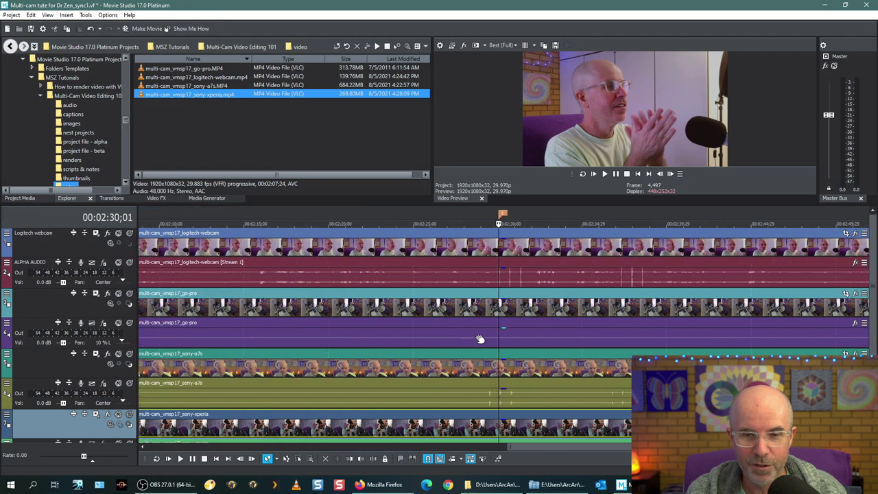
{"action": "left_click_drag", "start_coordinate": [538, 447], "coordinate": [550, 445]}
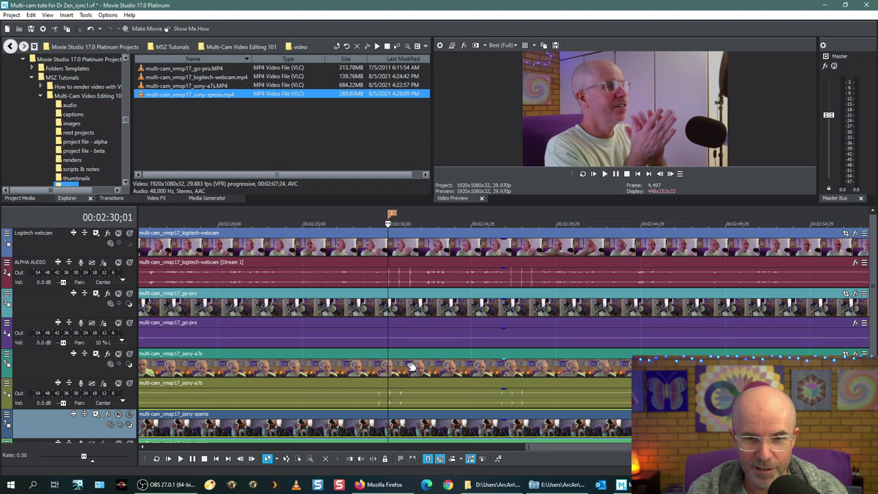
{"action": "left_click", "coordinate": [118, 294]}
{"action": "left_click", "coordinate": [118, 323]}
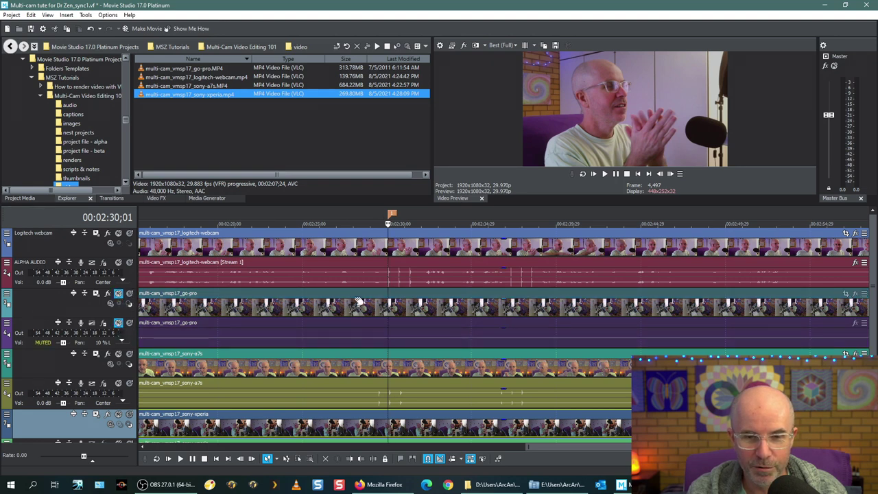
Step: Shift the sony-a7s clip slightly later so its claps line up with the webcam's, and move the clap marker to 00:02:30;02
{"action": "left_click", "coordinate": [418, 358]}
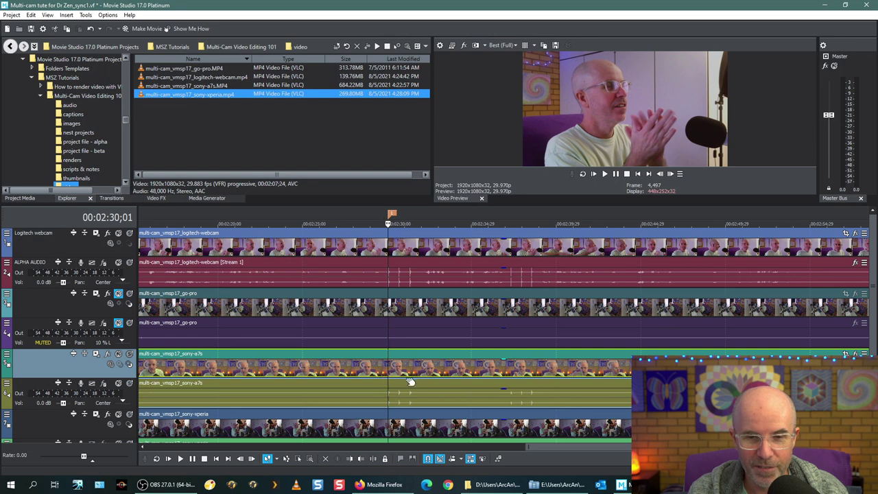
{"action": "scroll", "coordinate": [417, 383], "scroll_direction": "up", "scroll_amount": 5}
{"action": "scroll", "coordinate": [472, 400], "scroll_direction": "up", "scroll_amount": 3}
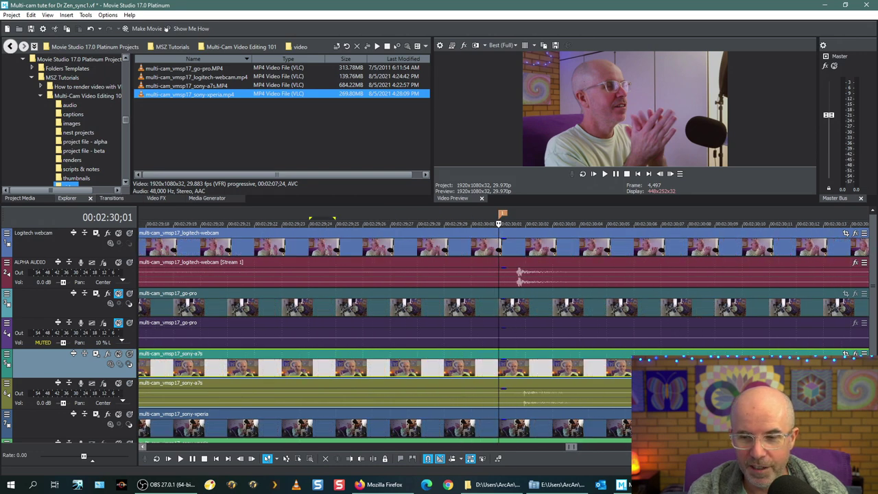
{"action": "scroll", "coordinate": [504, 327], "scroll_direction": "right", "scroll_amount": 3}
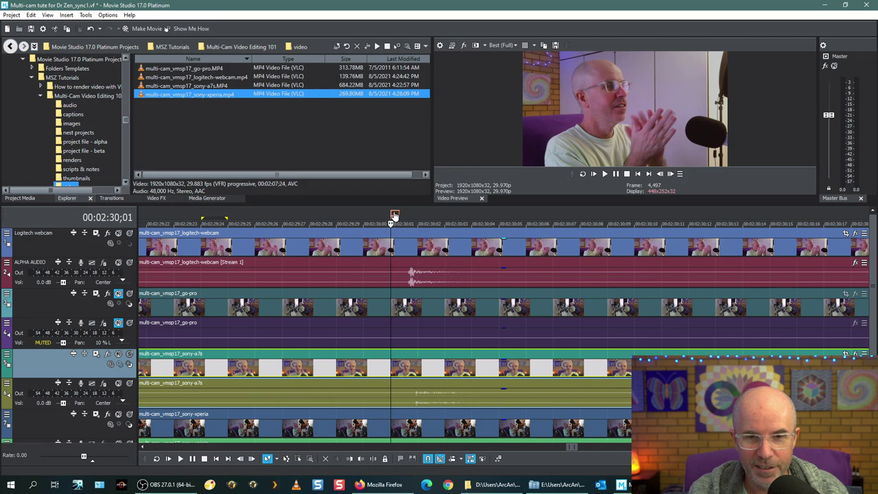
{"action": "mouse_move", "coordinate": [395, 216]}
{"action": "left_mouse_down"}
{"action": "mouse_move", "coordinate": [420, 215]}
{"action": "mouse_move", "coordinate": [364, 216]}
{"action": "mouse_move", "coordinate": [422, 216]}
{"action": "left_mouse_up"}
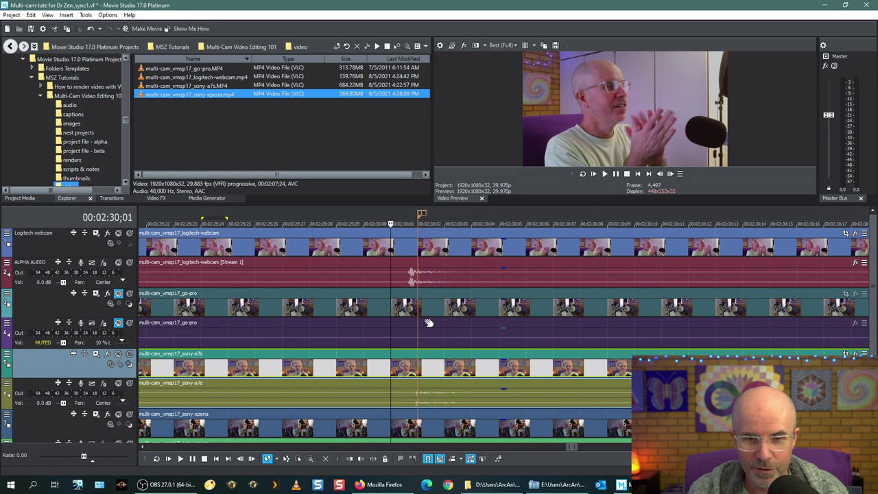
Step: Examine frame by frame how the webcam and sony-a7s clap waveforms line up between 00:02:30;01 and 00:02:30;02
{"action": "scroll", "coordinate": [427, 384], "scroll_direction": "left", "scroll_amount": 3}
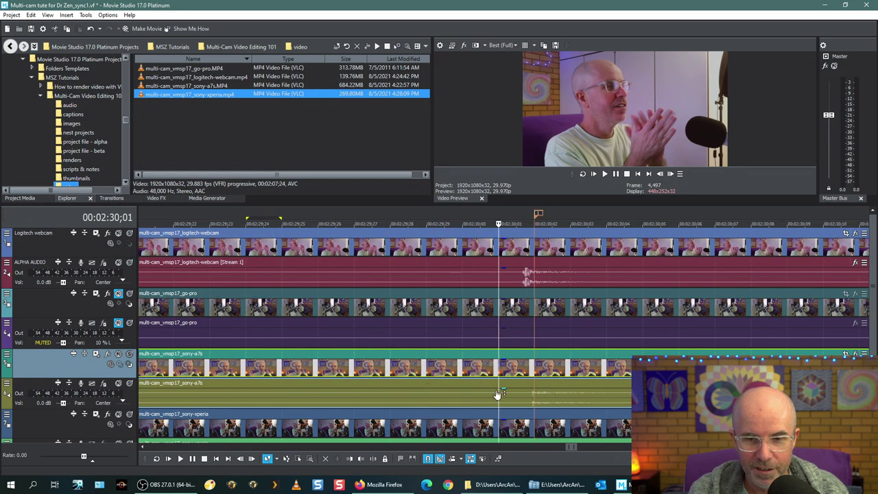
{"action": "scroll", "coordinate": [497, 394], "scroll_direction": "up", "scroll_amount": 2}
{"action": "scroll", "coordinate": [540, 400], "scroll_direction": "up", "scroll_amount": 3}
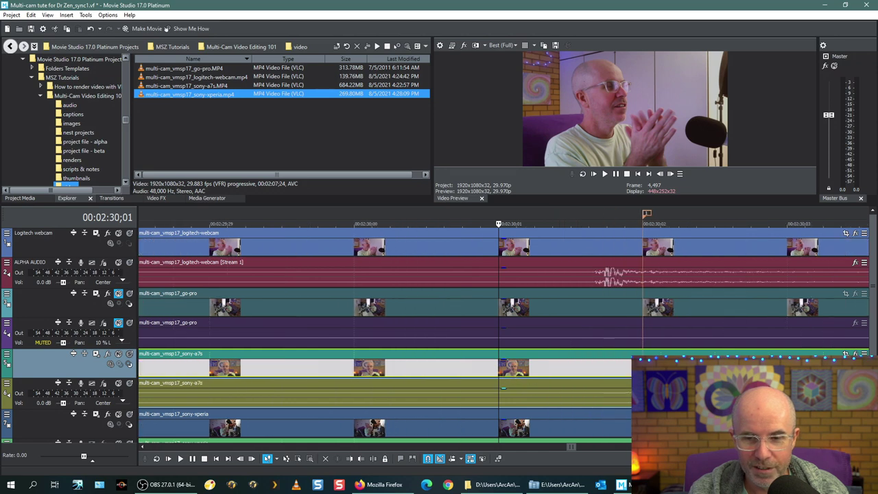
{"action": "scroll", "coordinate": [503, 326], "scroll_direction": "right", "scroll_amount": 6}
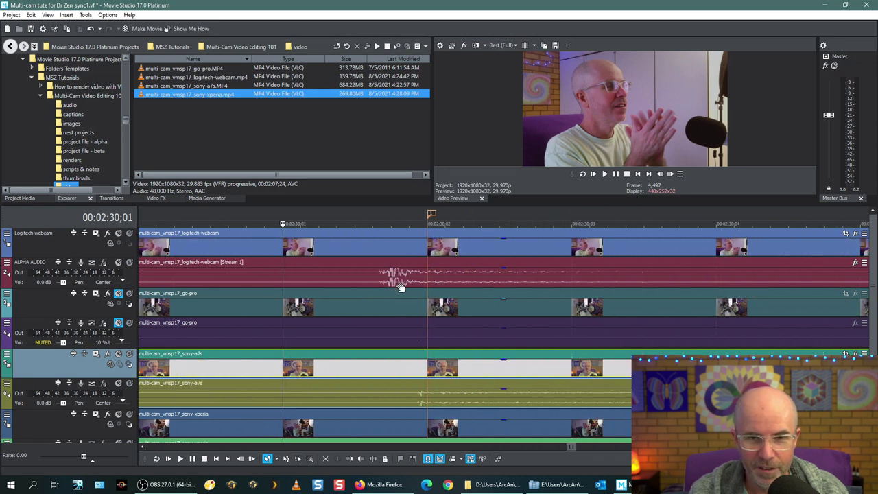
{"action": "left_click", "coordinate": [387, 325]}
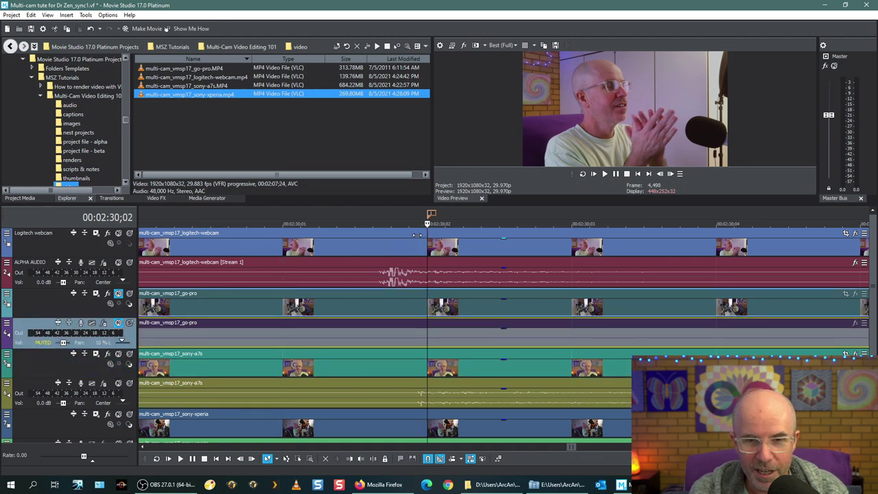
{"action": "left_click", "coordinate": [309, 243]}
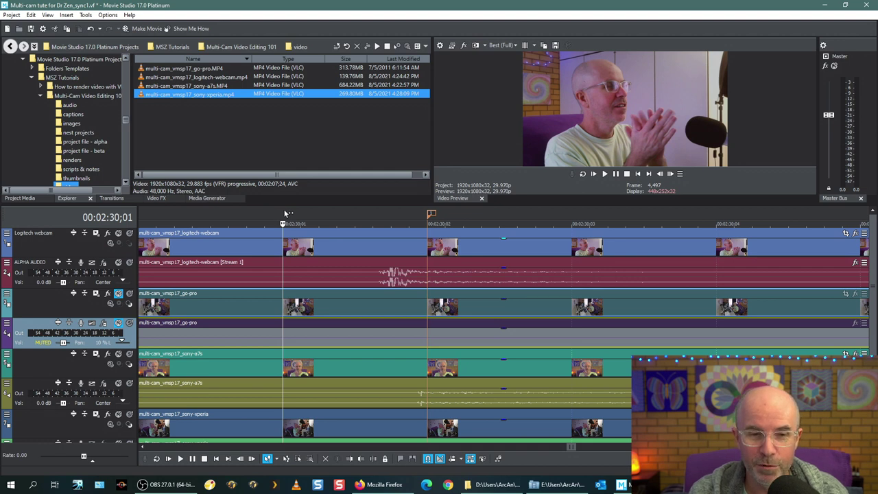
{"action": "left_click", "coordinate": [539, 357]}
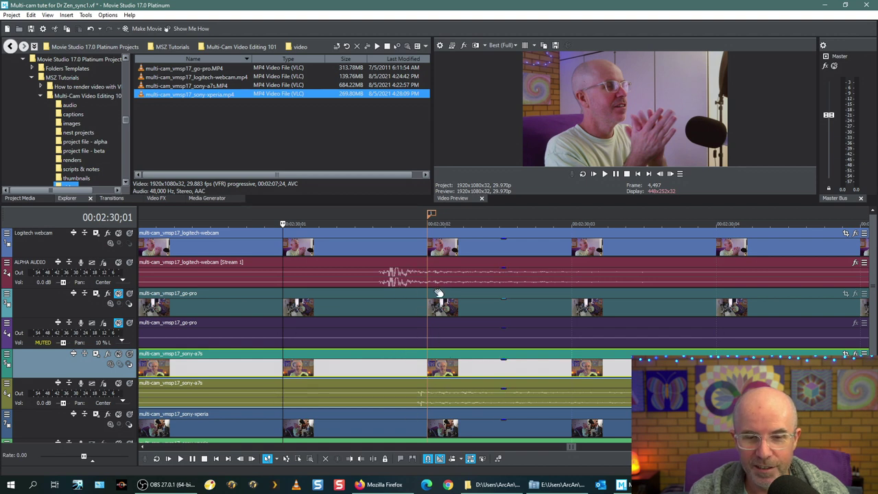
{"action": "left_click", "coordinate": [427, 354]}
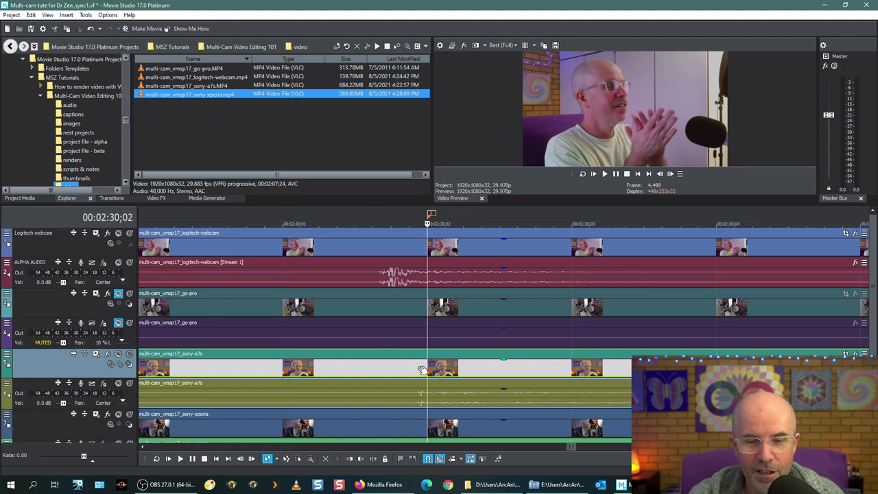
{"action": "left_click", "coordinate": [378, 234]}
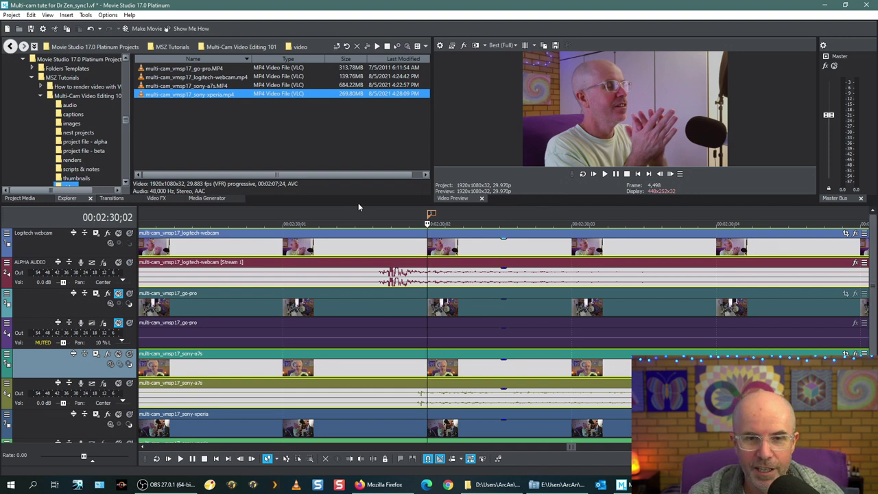
Step: Move the sony-xperia clip earlier so its first clap lines up with the marker at 00:02:30;02, and check the alignment at frame level
{"action": "left_click_drag", "start_coordinate": [377, 204], "coordinate": [379, 138]}
{"action": "scroll", "coordinate": [394, 288], "scroll_direction": "down", "scroll_amount": 1}
{"action": "scroll", "coordinate": [400, 326], "scroll_direction": "left", "scroll_amount": 1}
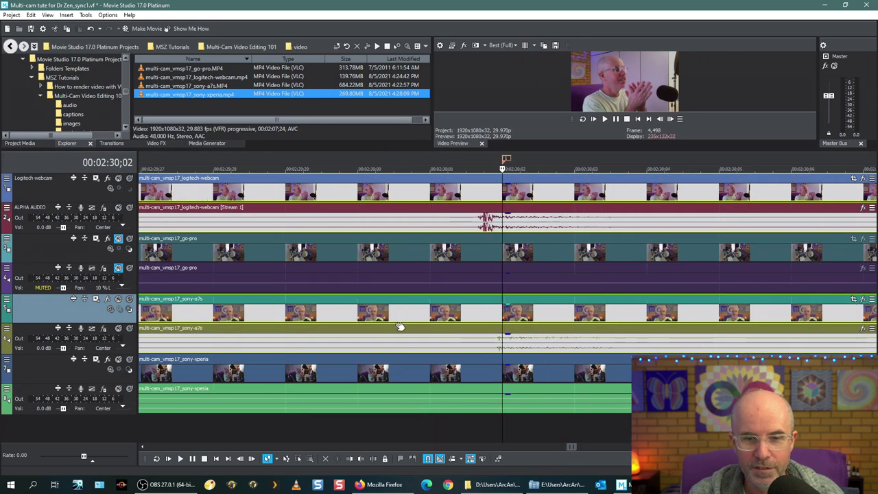
{"action": "scroll", "coordinate": [400, 326], "scroll_direction": "down", "scroll_amount": 4}
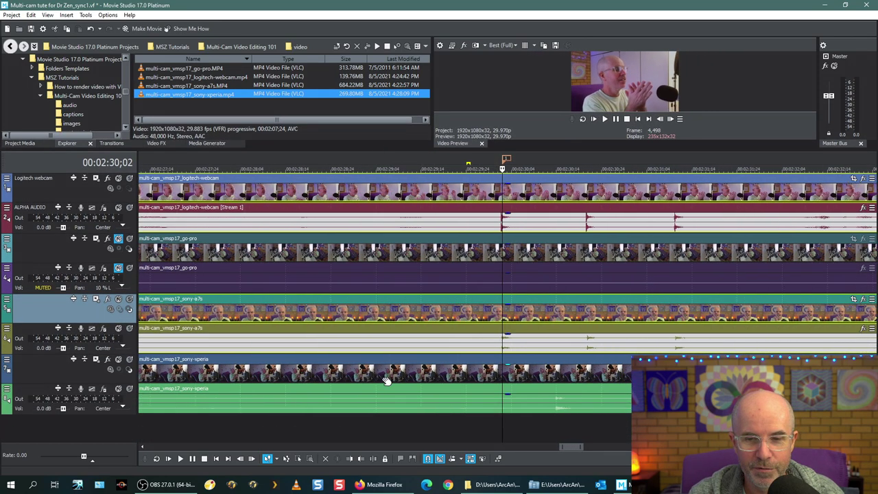
{"action": "left_click_drag", "start_coordinate": [623, 361], "coordinate": [570, 362]}
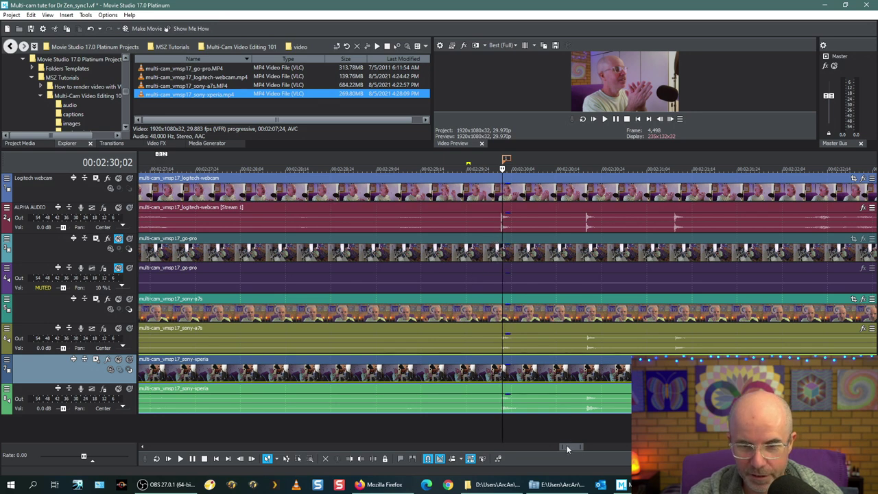
{"action": "scroll", "coordinate": [489, 434], "scroll_direction": "up", "scroll_amount": 2}
{"action": "scroll", "coordinate": [489, 432], "scroll_direction": "up", "scroll_amount": 6}
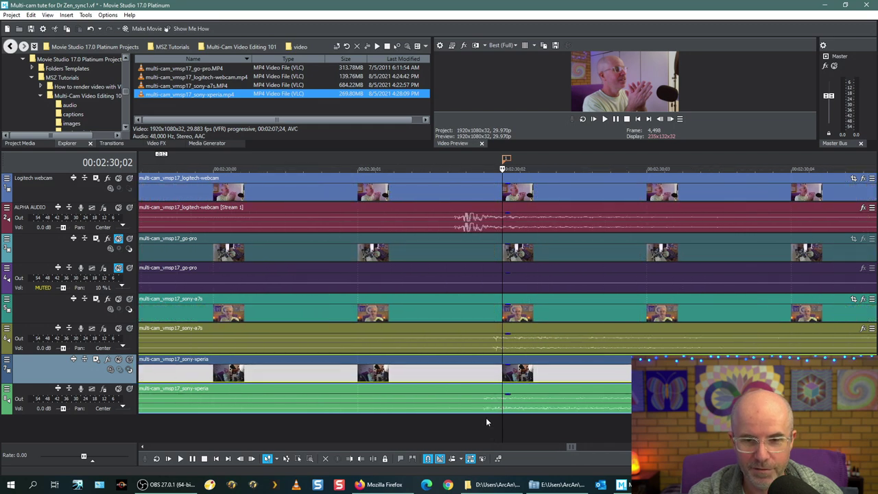
{"action": "scroll", "coordinate": [504, 432], "scroll_direction": "right", "scroll_amount": 2}
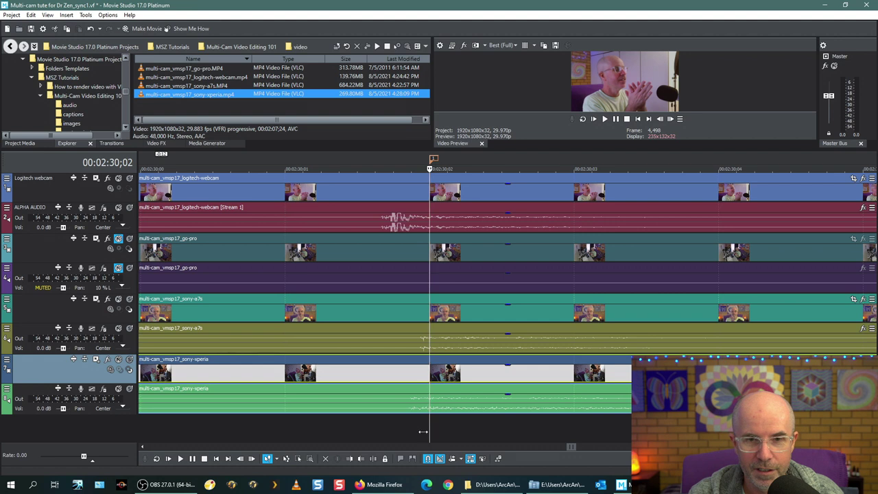
{"action": "left_click", "coordinate": [344, 424]}
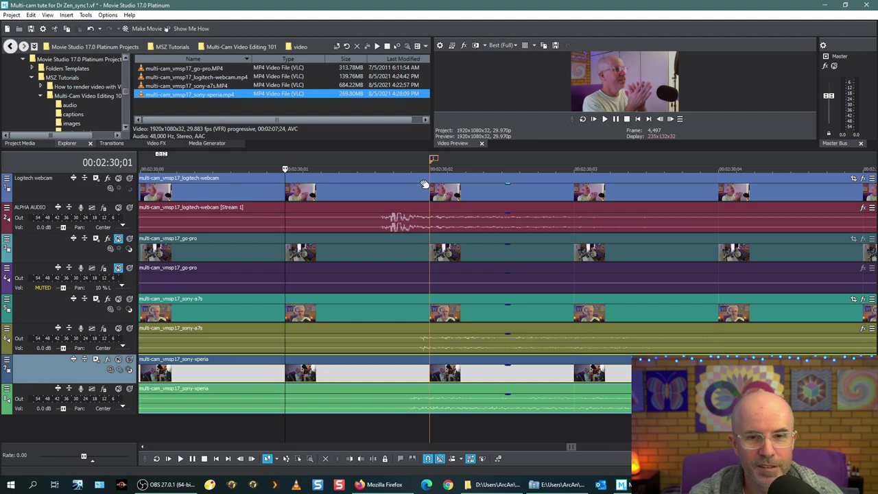
Step: Select the video and audio of the webcam, sony-a7s and sony-xperia clips together
{"action": "left_click", "coordinate": [405, 179]}
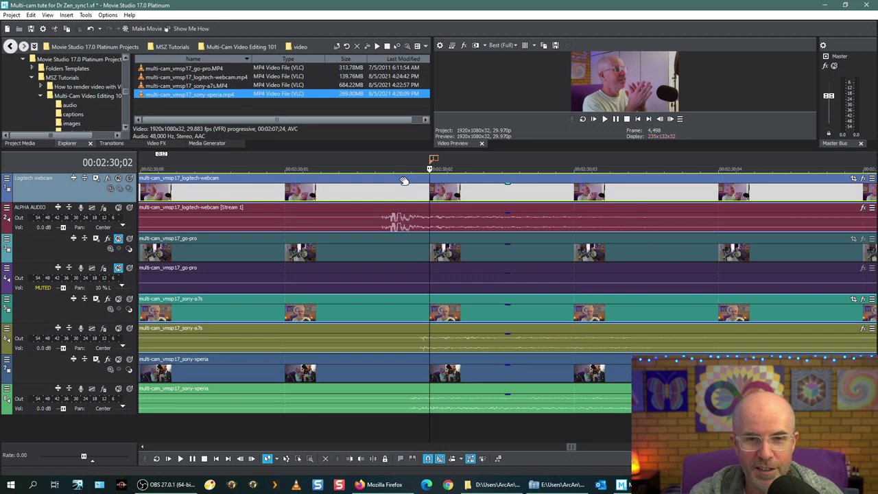
{"action": "left_click", "coordinate": [404, 211]}
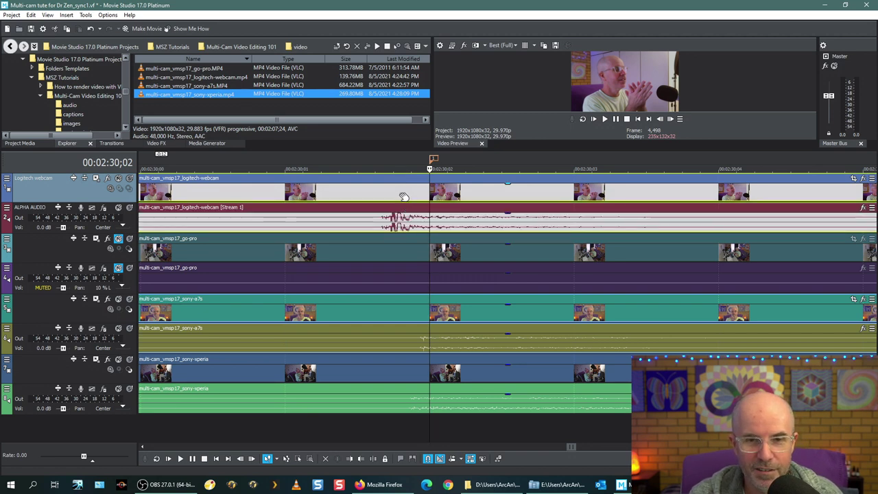
{"action": "left_click", "coordinate": [410, 304], "text": "ctrl"}
{"action": "left_click", "coordinate": [407, 331], "text": "ctrl"}
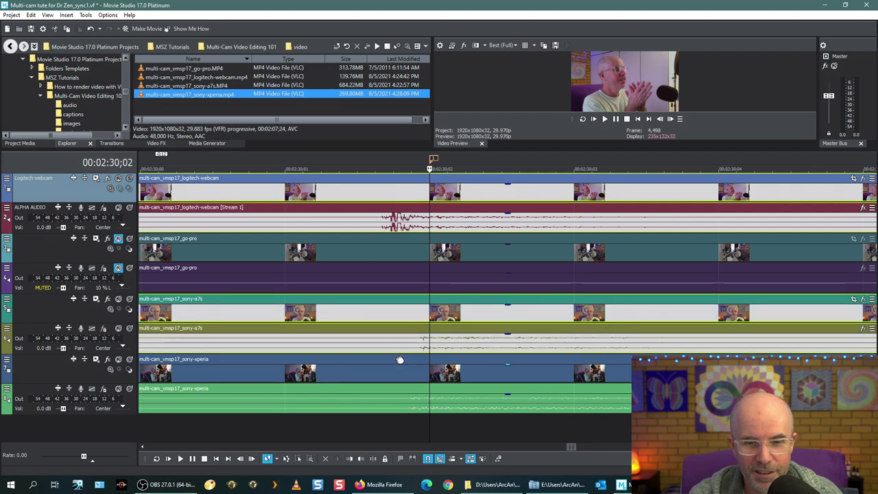
{"action": "left_click", "coordinate": [397, 371], "text": "ctrl"}
{"action": "left_click", "coordinate": [393, 390], "text": "ctrl"}
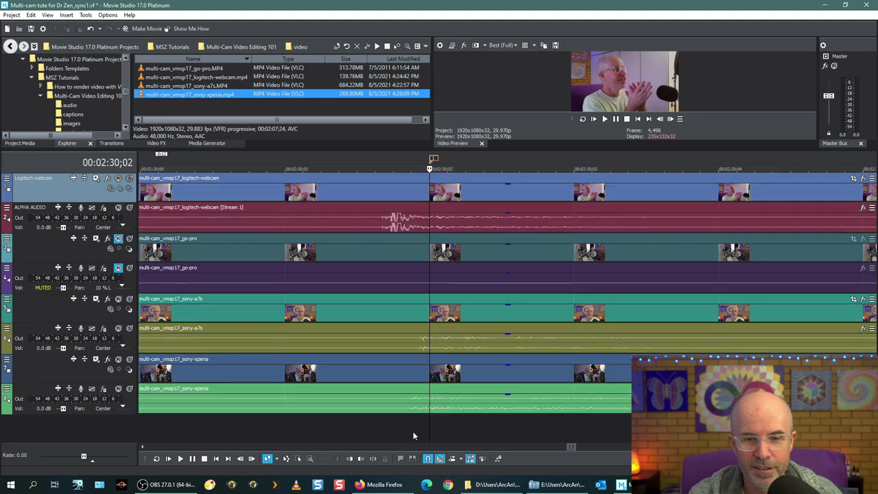
Step: Unmute the go-pro clip's video and audio tracks
{"action": "scroll", "coordinate": [413, 426], "scroll_direction": "down", "scroll_amount": 5}
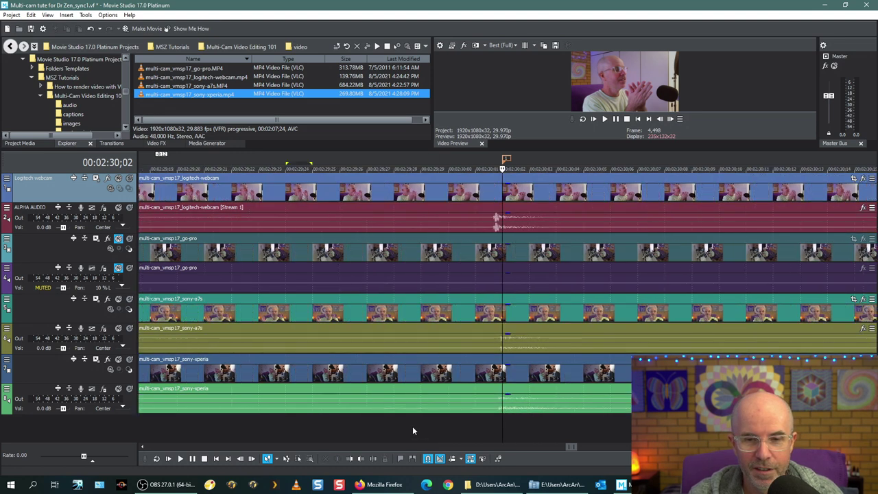
{"action": "scroll", "coordinate": [412, 426], "scroll_direction": "down", "scroll_amount": 3}
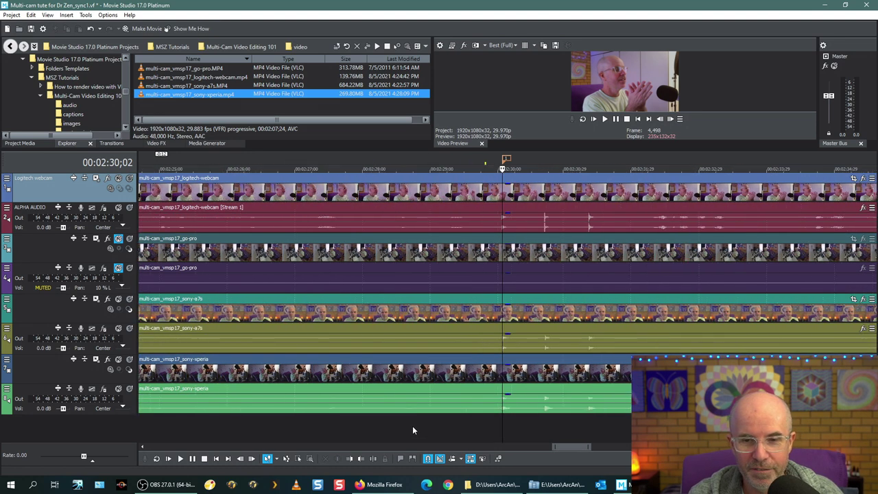
{"action": "scroll", "coordinate": [412, 428], "scroll_direction": "down", "scroll_amount": 3}
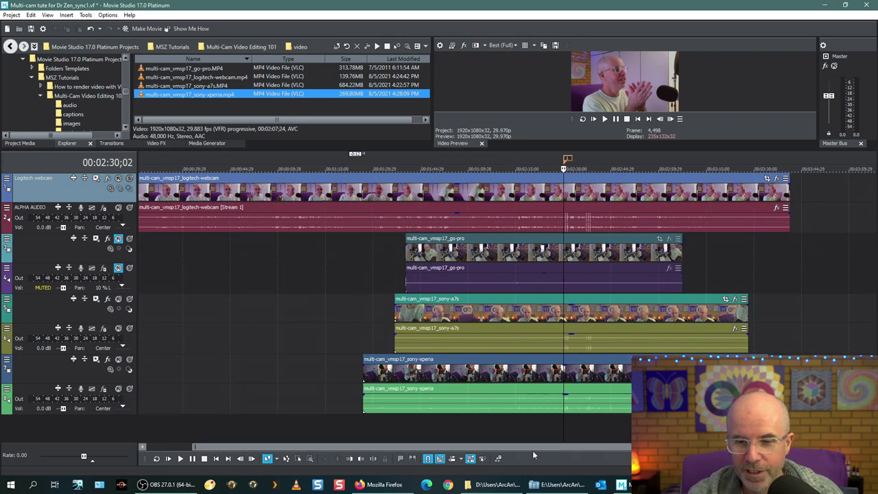
{"action": "left_click_drag", "start_coordinate": [327, 451], "coordinate": [466, 449]}
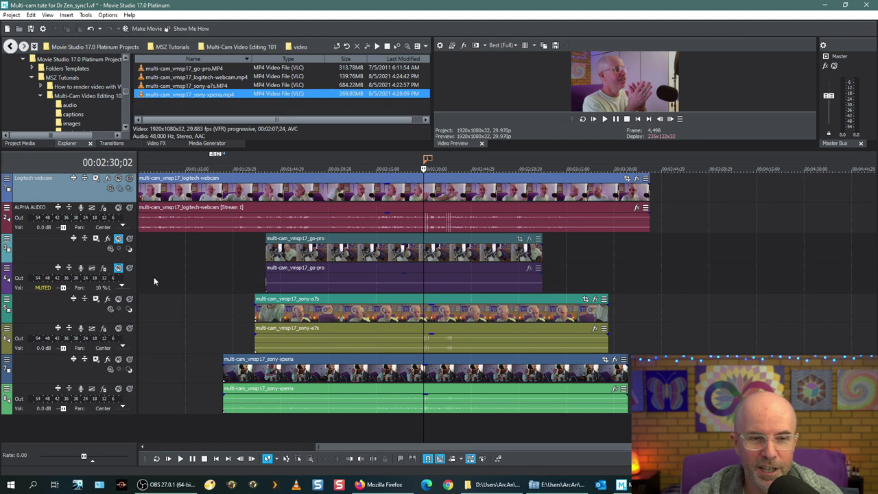
{"action": "left_click", "coordinate": [118, 268]}
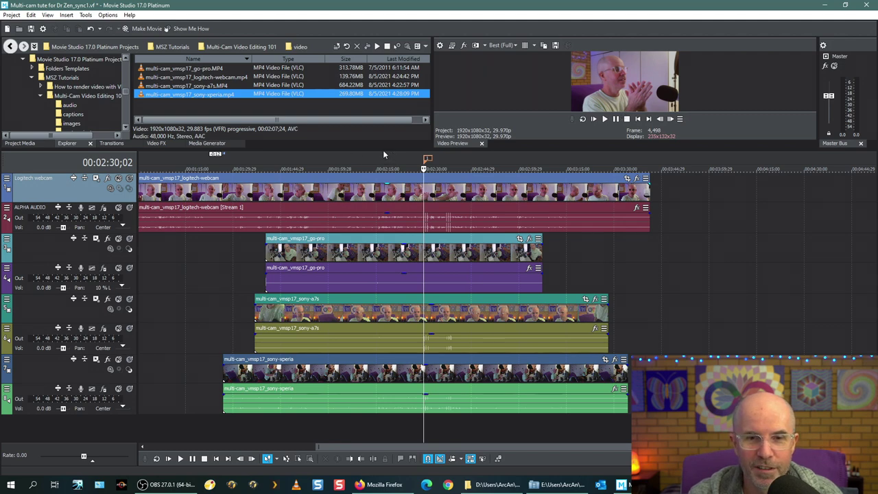
Step: Enlarge the video preview and shift the go-pro clip about 14;25 later on the timeline
{"action": "left_click_drag", "start_coordinate": [381, 149], "coordinate": [378, 268]}
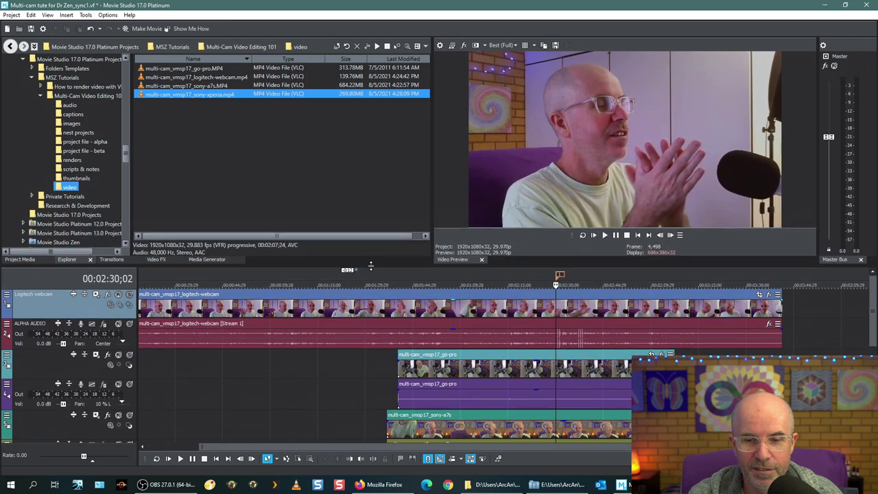
{"action": "left_click_drag", "start_coordinate": [335, 447], "coordinate": [549, 447]}
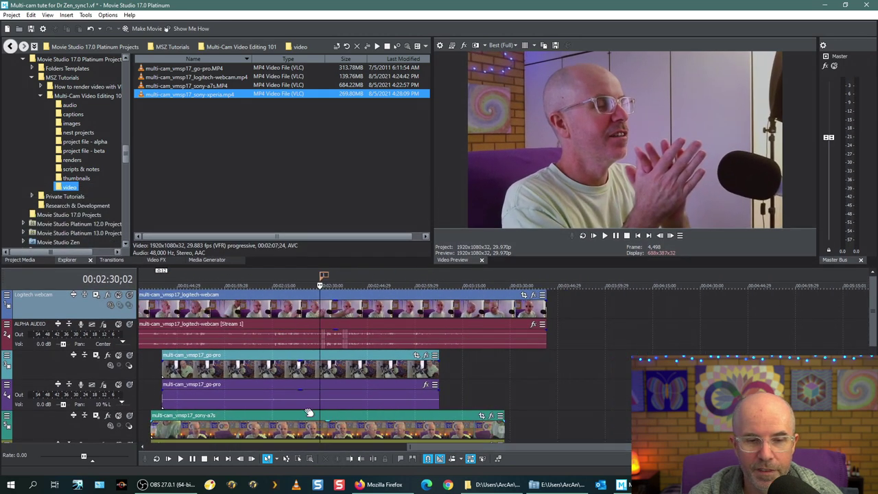
{"action": "left_click_drag", "start_coordinate": [268, 358], "coordinate": [315, 358]}
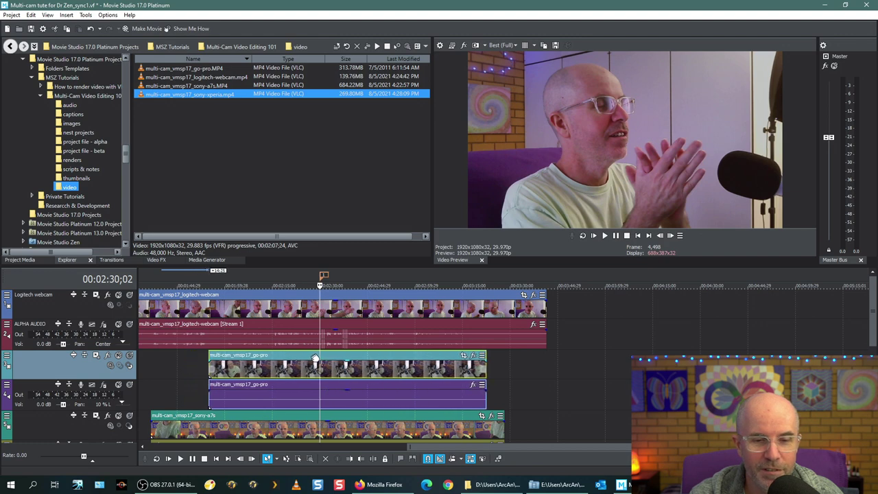
{"action": "scroll", "coordinate": [323, 374], "scroll_direction": "up", "scroll_amount": 10}
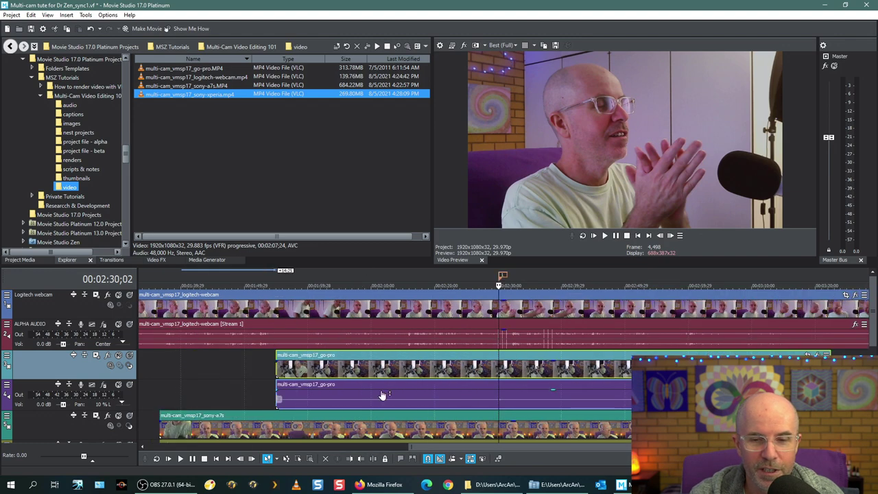
Step: Examine the webcam picture frame by frame around the marker at 00:02:30;02 to find the exact frame of the first clap
{"action": "scroll", "coordinate": [379, 395], "scroll_direction": "up", "scroll_amount": 2}
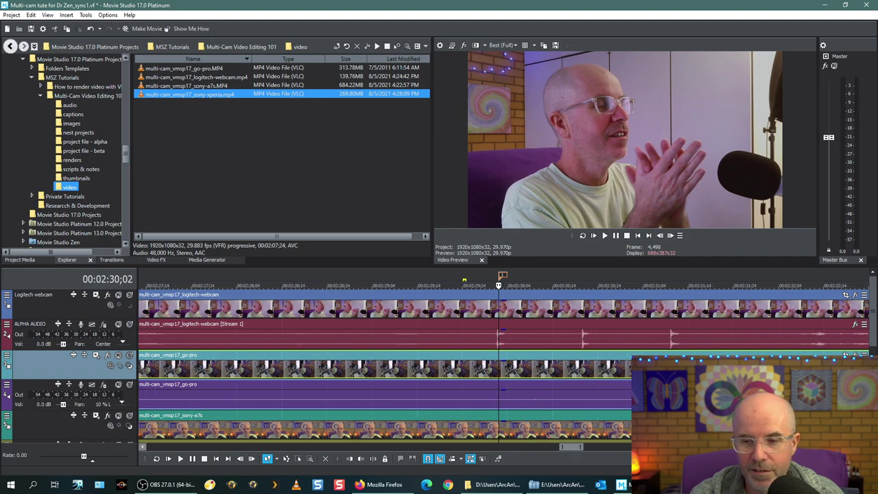
{"action": "scroll", "coordinate": [541, 417], "scroll_direction": "right", "scroll_amount": 5}
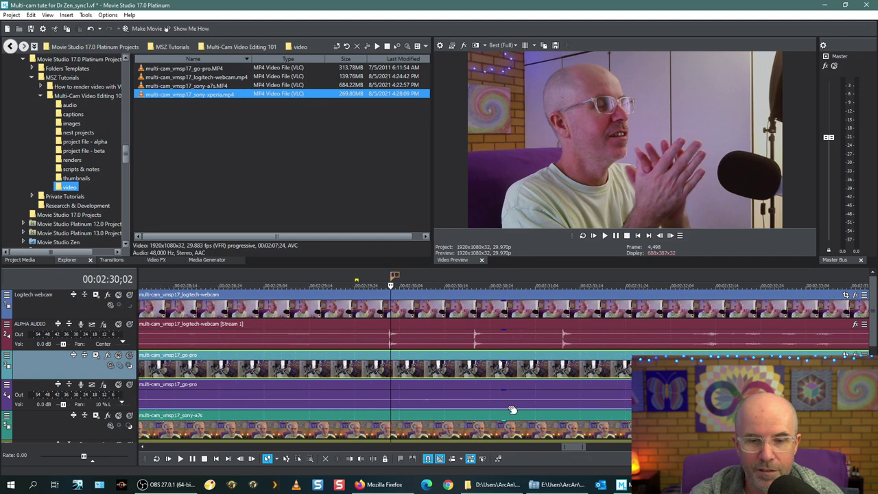
{"action": "scroll", "coordinate": [420, 395], "scroll_direction": "up", "scroll_amount": 5}
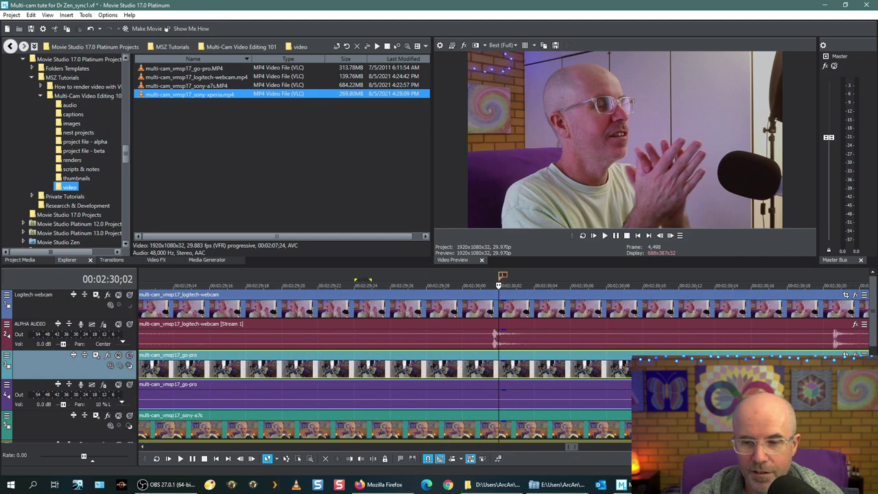
{"action": "scroll", "coordinate": [384, 364], "scroll_direction": "right", "scroll_amount": 5}
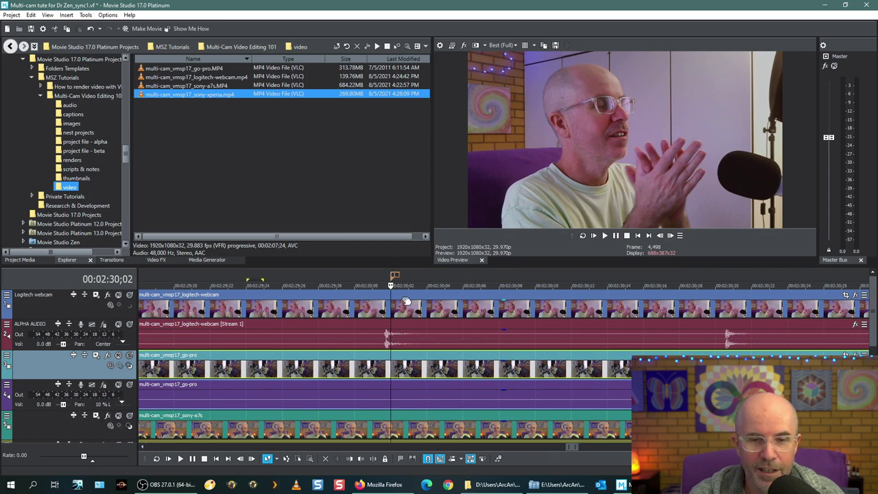
{"action": "key", "text": "s"}
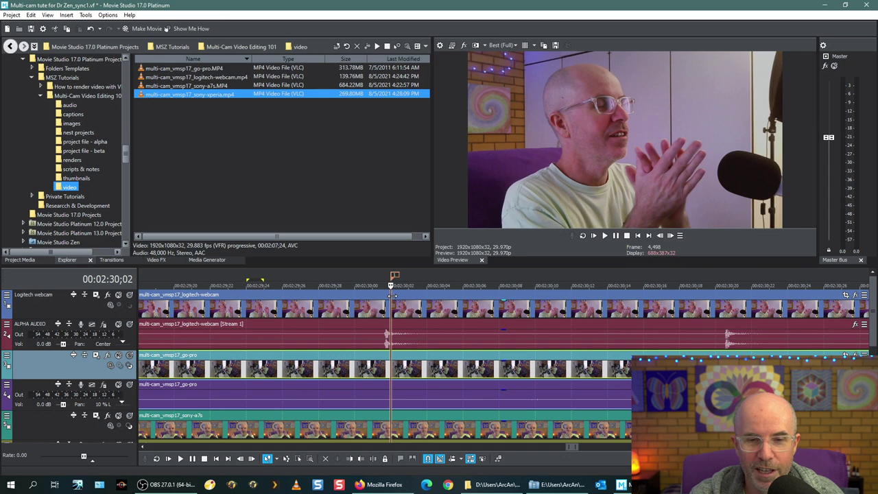
{"action": "left_click", "coordinate": [427, 296]}
{"action": "left_click", "coordinate": [354, 297]}
{"action": "left_click", "coordinate": [317, 298]}
{"action": "left_click", "coordinate": [372, 300]}
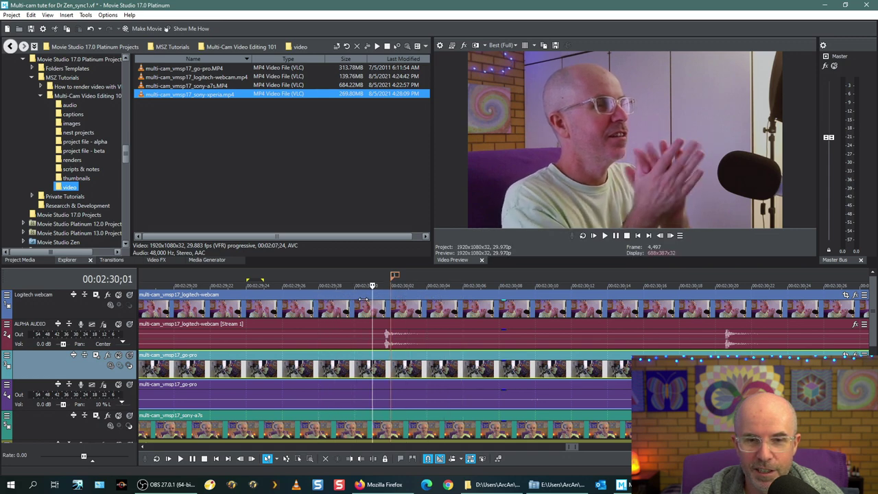
{"action": "left_click", "coordinate": [363, 299]}
{"action": "left_click", "coordinate": [388, 299]}
{"action": "left_click_drag", "start_coordinate": [354, 296], "coordinate": [372, 298]}
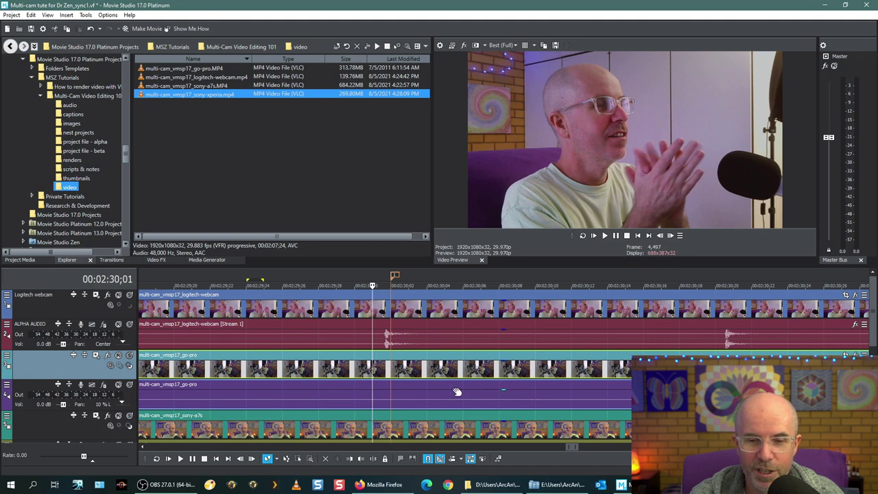
Step: Mute the Logitech webcam's video track and place the playhead at the go-pro picture's clap, at 00:02:29;03
{"action": "left_click", "coordinate": [118, 294]}
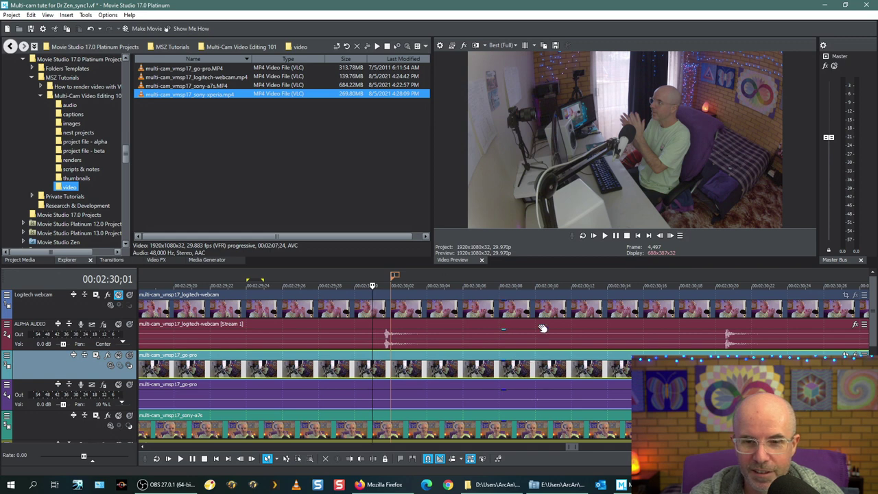
{"action": "left_click_drag", "start_coordinate": [370, 384], "coordinate": [171, 363]}
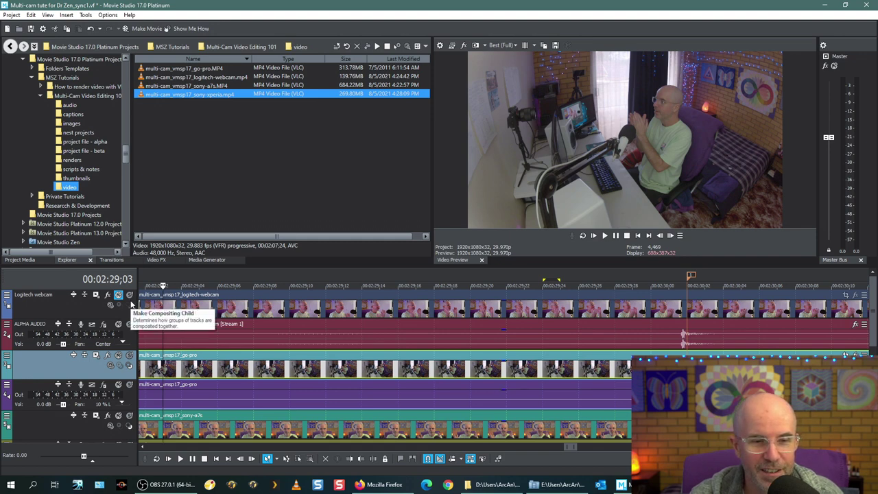
{"action": "left_click", "coordinate": [130, 357]}
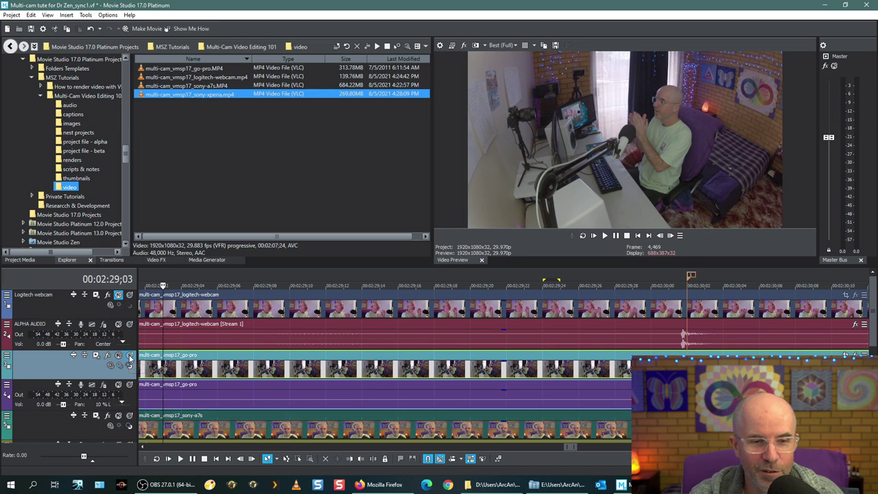
{"action": "left_click", "coordinate": [131, 385]}
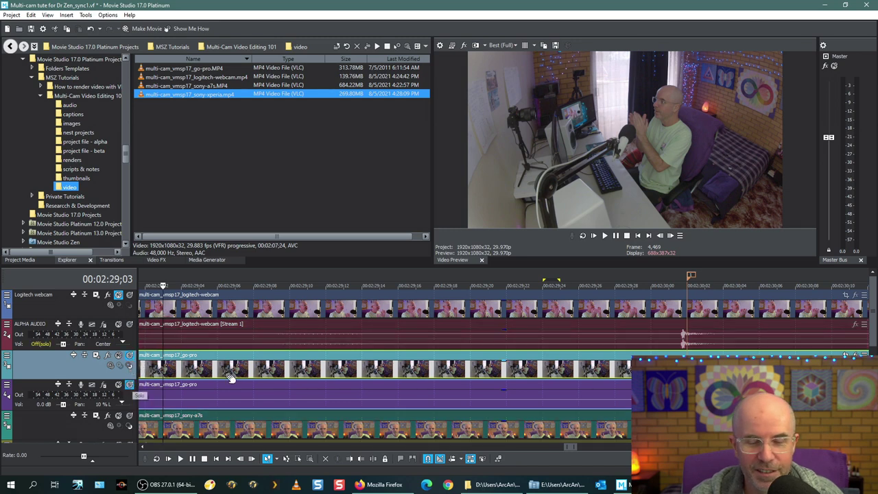
{"action": "left_click", "coordinate": [130, 385]}
{"action": "left_click", "coordinate": [130, 365]}
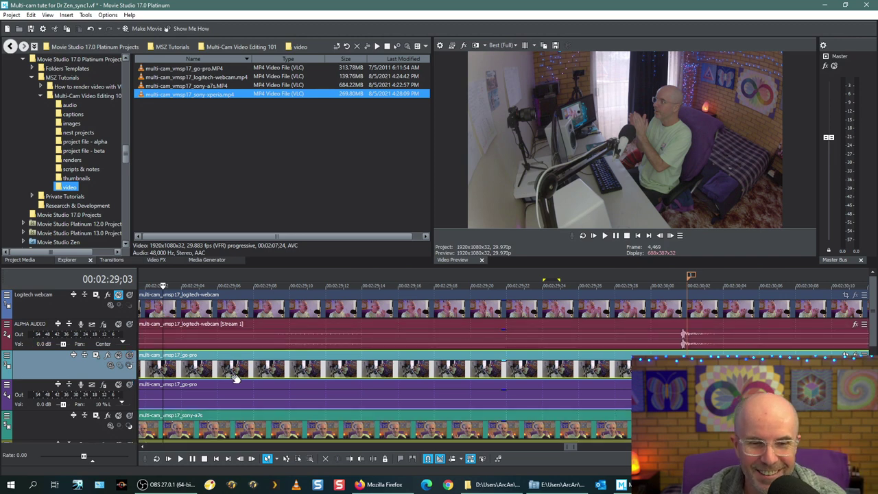
Step: Locate the clap in the go-pro picture at 00:02:29;06 and shift the clip later to line it up with the marker at 00:02:30;02
{"action": "scroll", "coordinate": [385, 381], "scroll_direction": "down", "scroll_amount": 6}
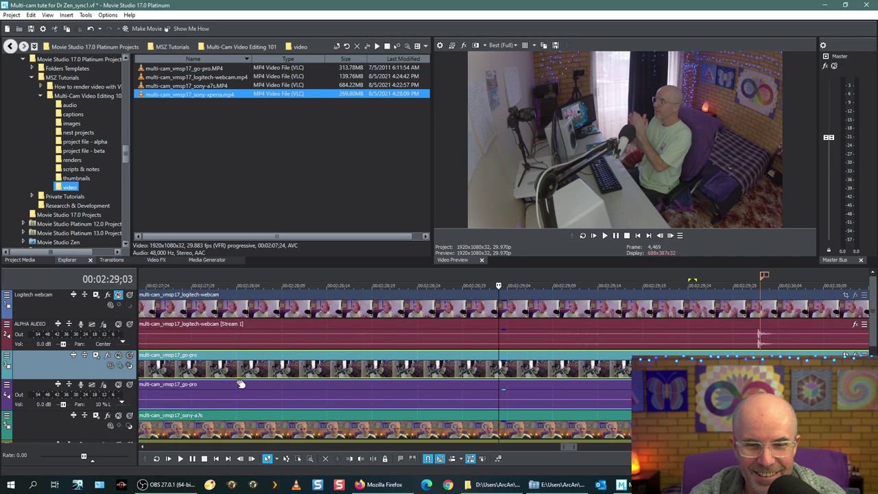
{"action": "scroll", "coordinate": [384, 381], "scroll_direction": "down", "scroll_amount": 3}
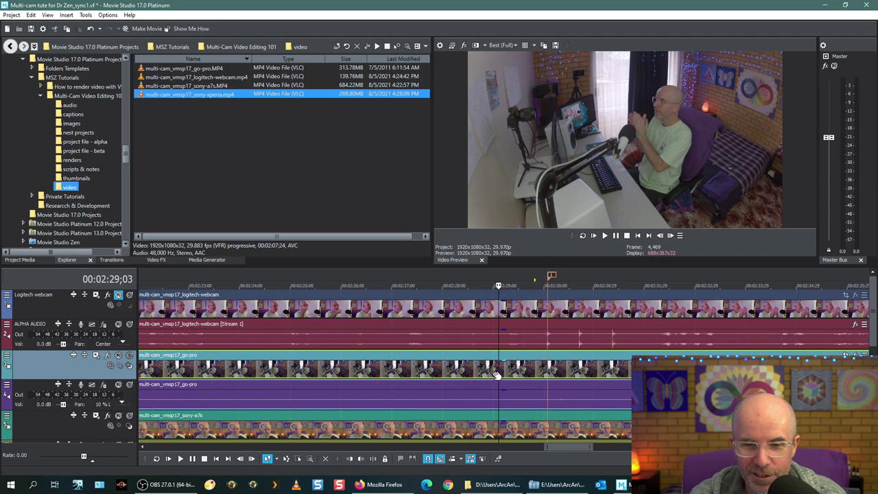
{"action": "mouse_move", "coordinate": [500, 345]}
{"action": "left_mouse_down"}
{"action": "mouse_move", "coordinate": [444, 343]}
{"action": "mouse_move", "coordinate": [556, 352]}
{"action": "mouse_move", "coordinate": [393, 348]}
{"action": "mouse_move", "coordinate": [584, 358]}
{"action": "mouse_move", "coordinate": [447, 356]}
{"action": "mouse_move", "coordinate": [504, 356]}
{"action": "left_mouse_up"}
{"action": "key", "text": "space"}
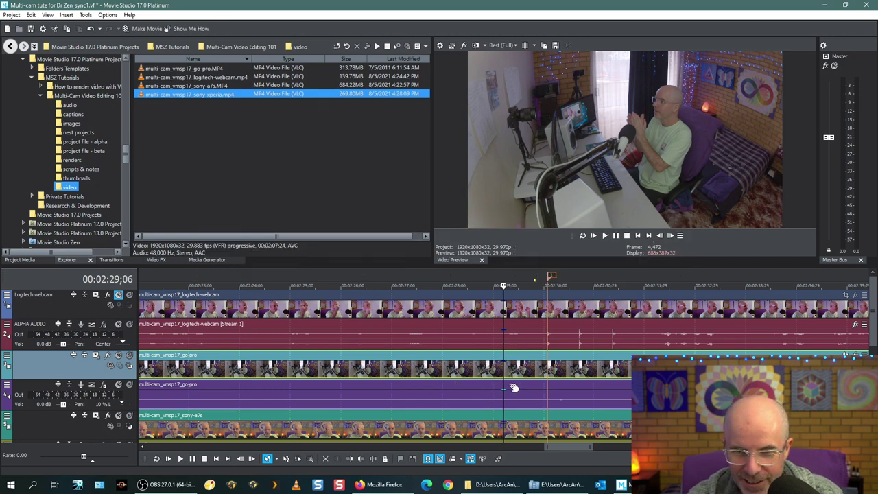
{"action": "left_click", "coordinate": [462, 388]}
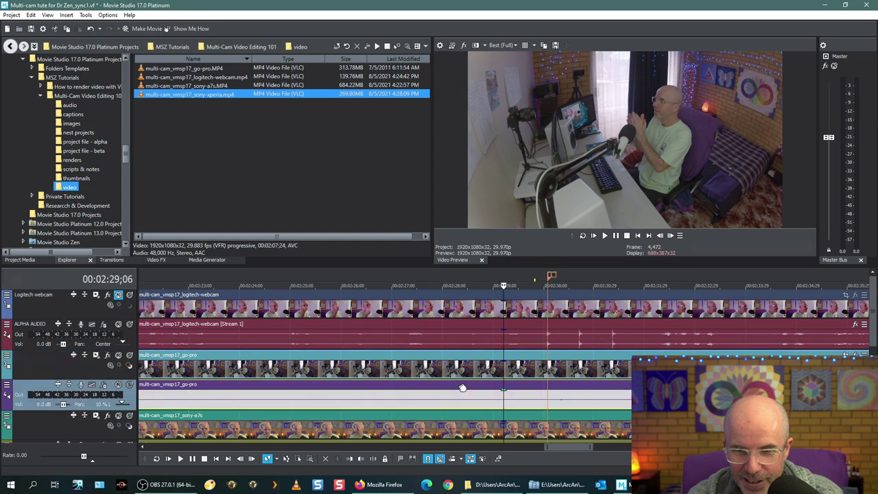
{"action": "left_click_drag", "start_coordinate": [463, 388], "coordinate": [546, 374]}
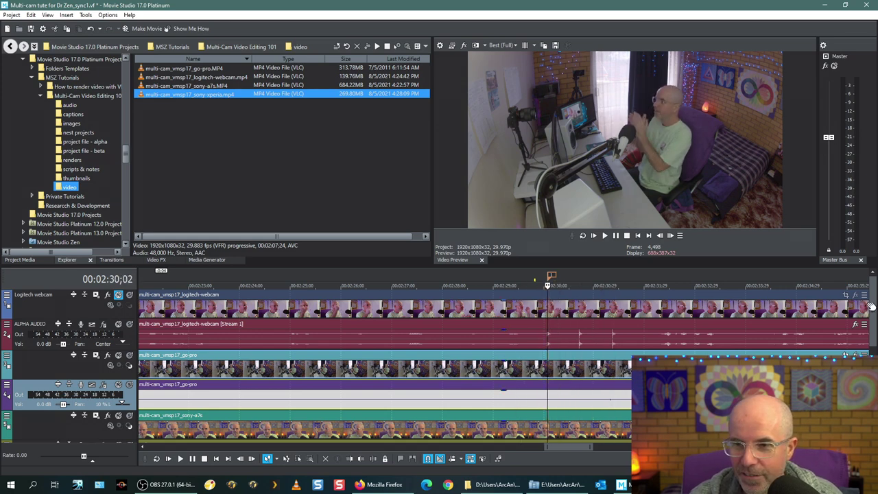
Step: Try selecting the video and audio of all four camera clips together in the maximized timeline, and clear the selection
{"action": "scroll", "coordinate": [871, 303], "scroll_direction": "down", "scroll_amount": 2}
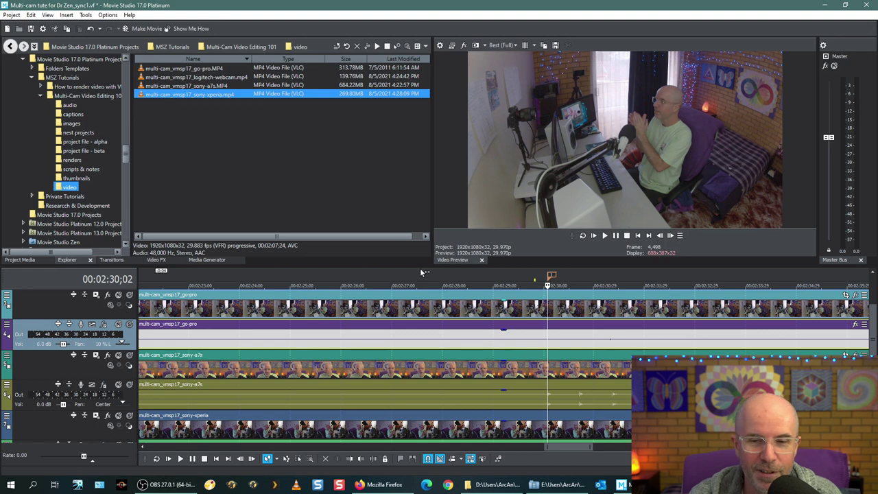
{"action": "key", "text": "F11"}
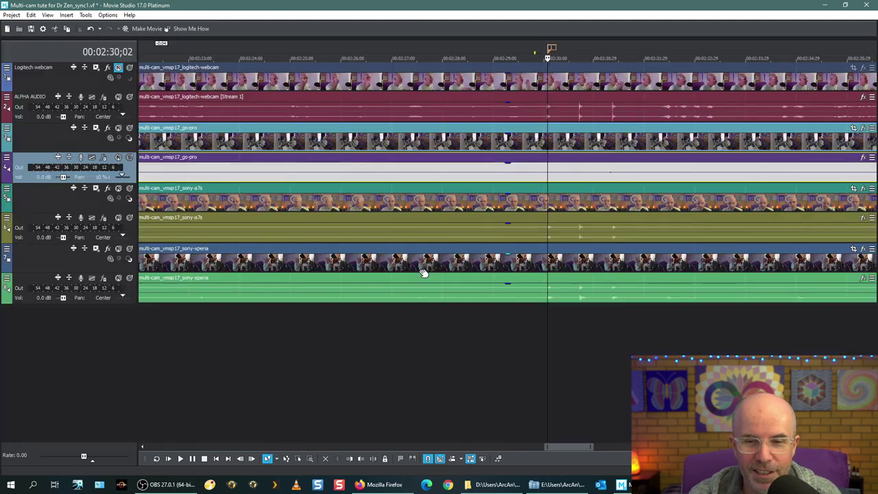
{"action": "left_click", "coordinate": [474, 68]}
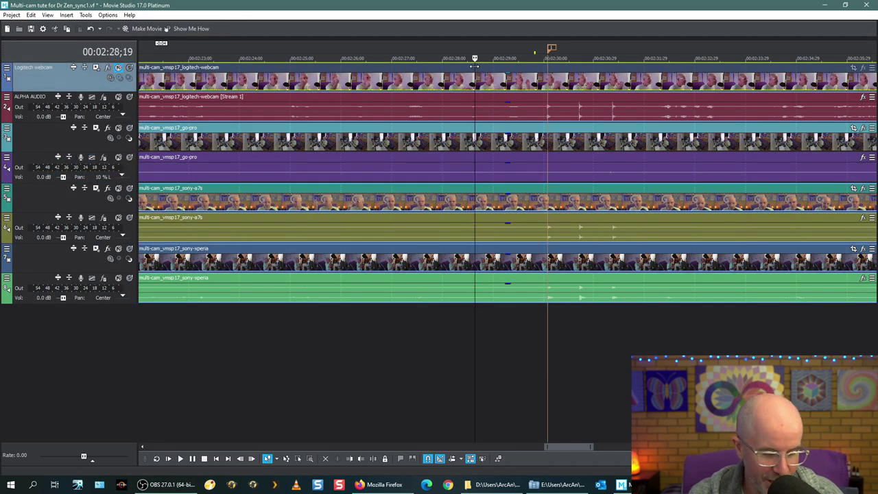
{"action": "left_click", "coordinate": [486, 100]}
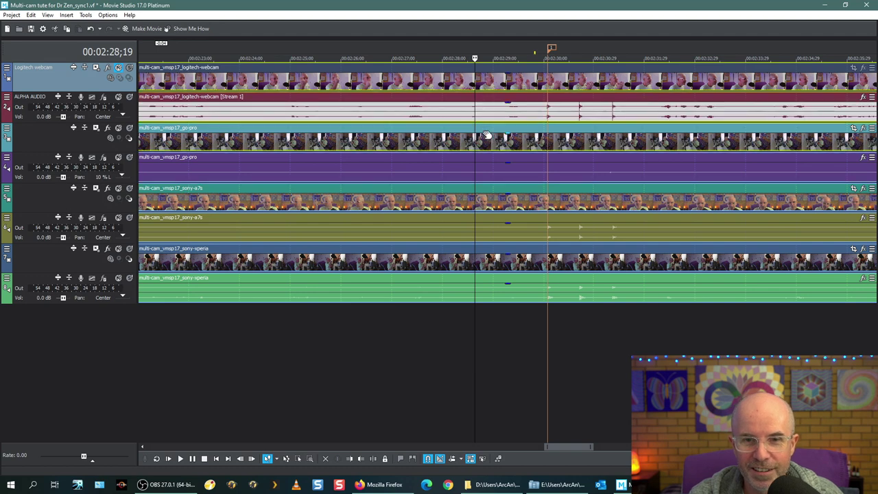
{"action": "left_click", "coordinate": [487, 177], "text": "ctrl"}
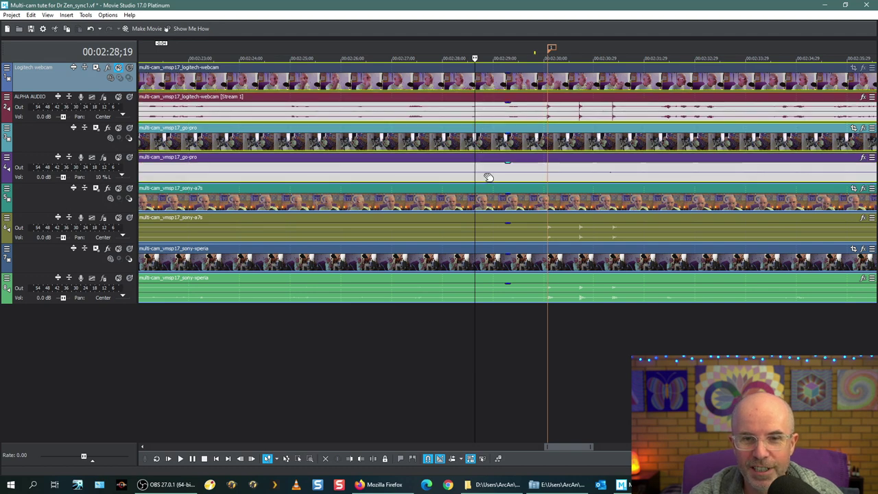
{"action": "left_click", "coordinate": [487, 222], "text": "ctrl"}
{"action": "left_click", "coordinate": [489, 280], "text": "ctrl"}
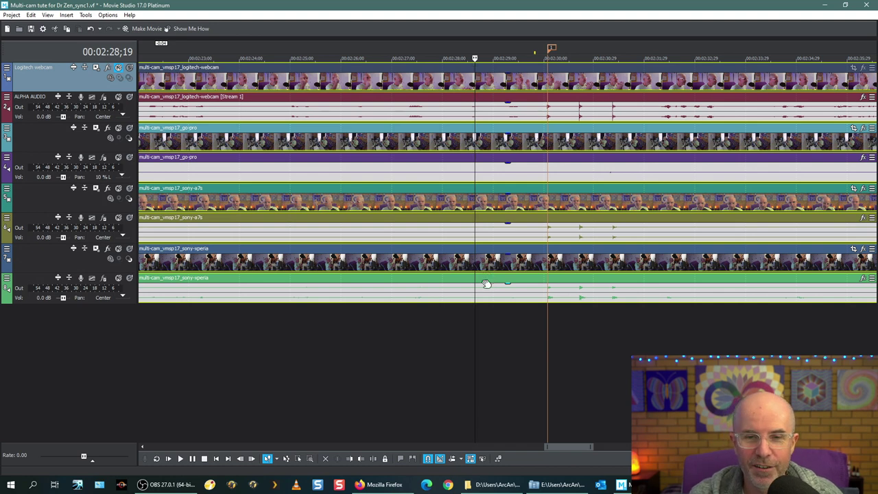
{"action": "left_click", "coordinate": [455, 339]}
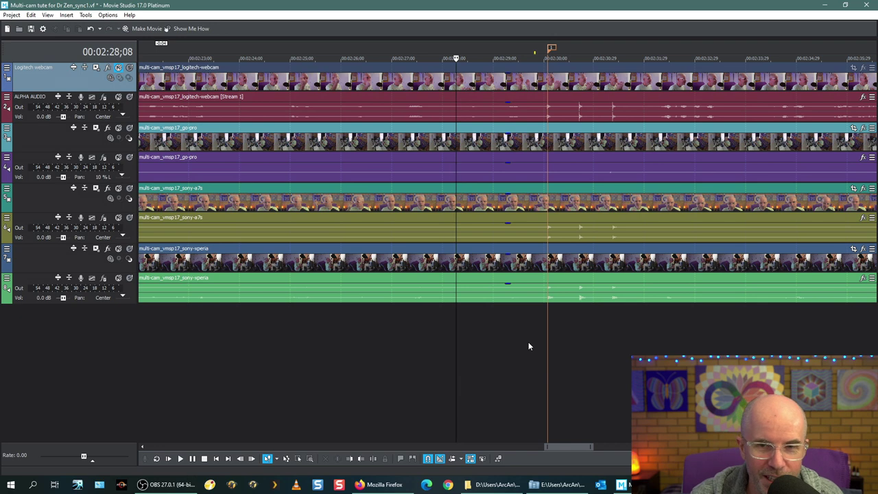
{"action": "key", "text": "F11"}
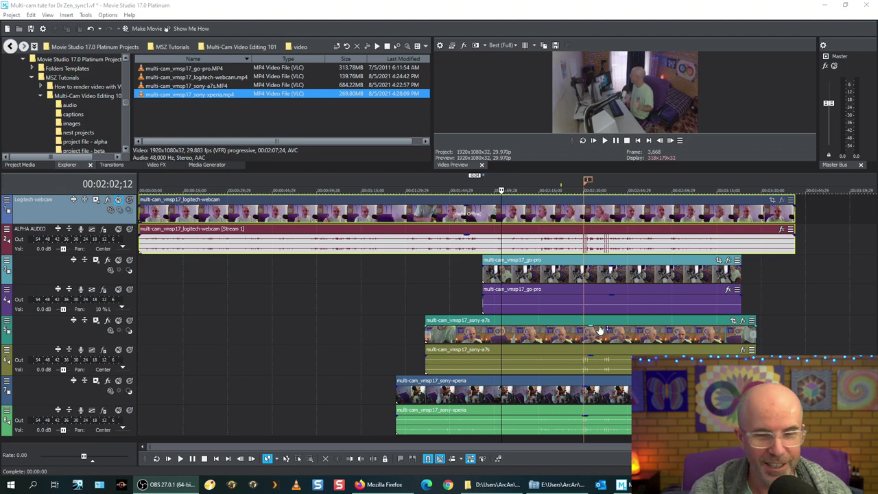
Step: Move the go-pro, sony-a7s and sony-xperia clips back to the start of the timeline and delete the clap marker
{"action": "left_click_drag", "start_coordinate": [621, 261], "coordinate": [157, 288]}
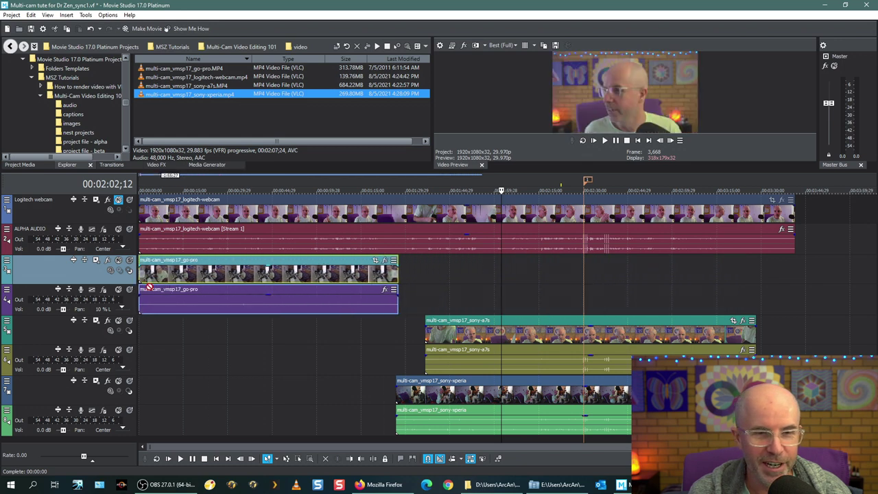
{"action": "key", "text": "ctrl+z"}
{"action": "left_click_drag", "start_coordinate": [564, 269], "coordinate": [213, 273]}
{"action": "left_click_drag", "start_coordinate": [517, 320], "coordinate": [232, 318]}
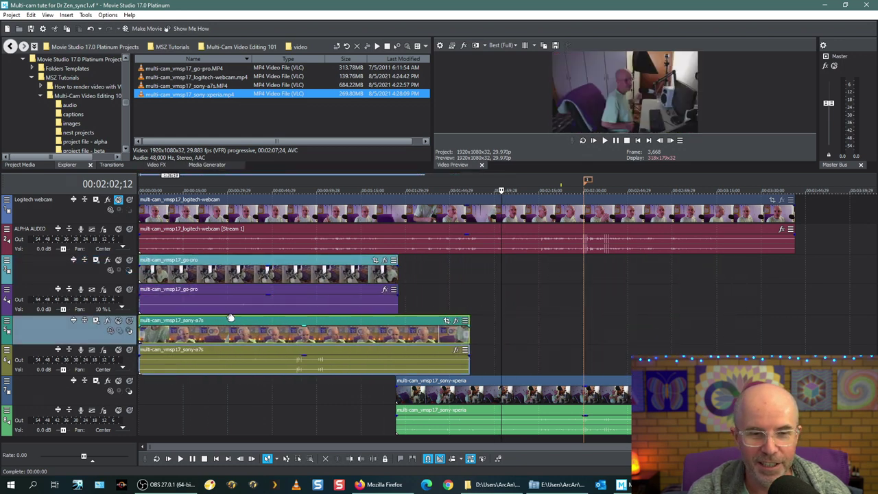
{"action": "left_click_drag", "start_coordinate": [541, 385], "coordinate": [224, 385]}
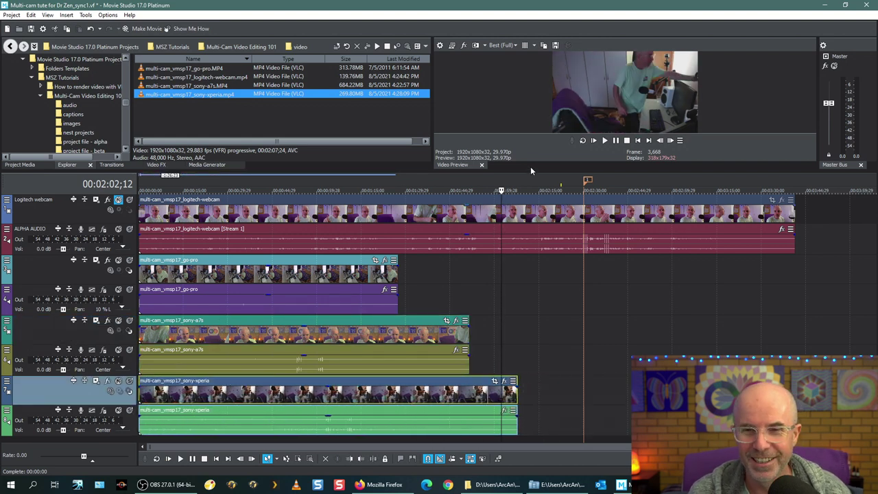
{"action": "right_click", "coordinate": [589, 183]}
{"action": "left_click", "coordinate": [607, 210]}
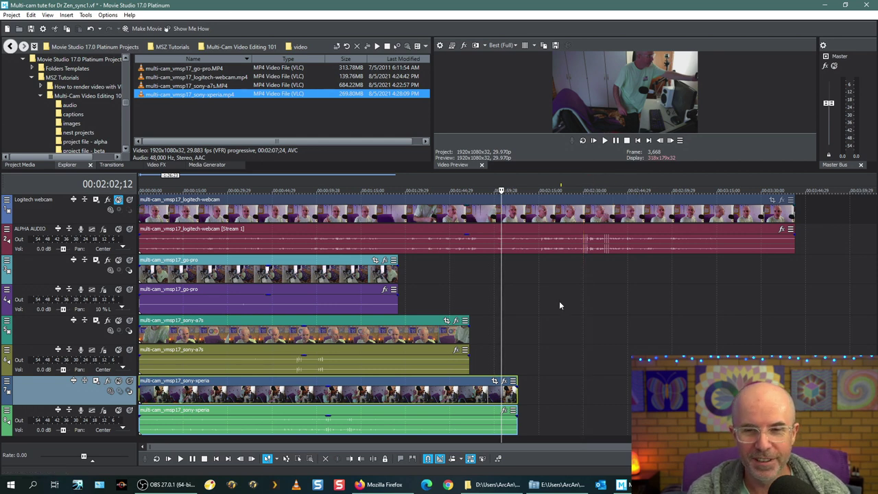
Step: Try to synchronize the audio of all four camera clips with the multicamera audio alignment, and clear the selection
{"action": "left_click", "coordinate": [339, 231]}
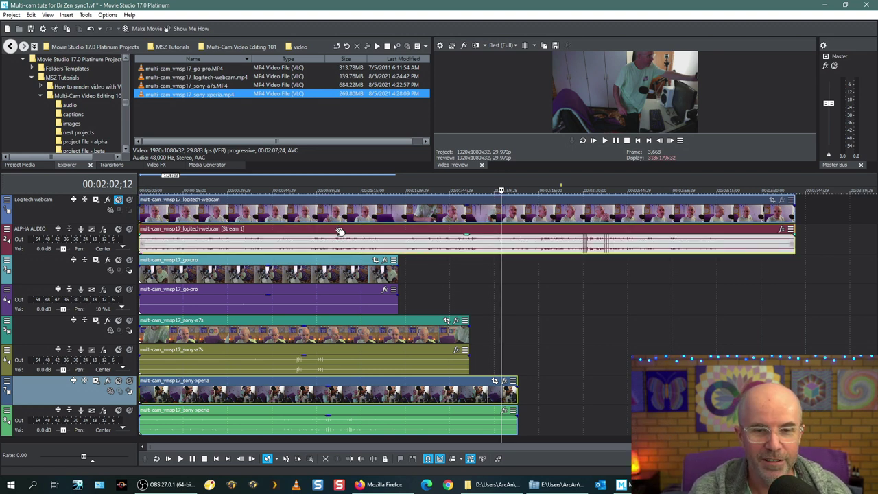
{"action": "left_click", "coordinate": [326, 295]}
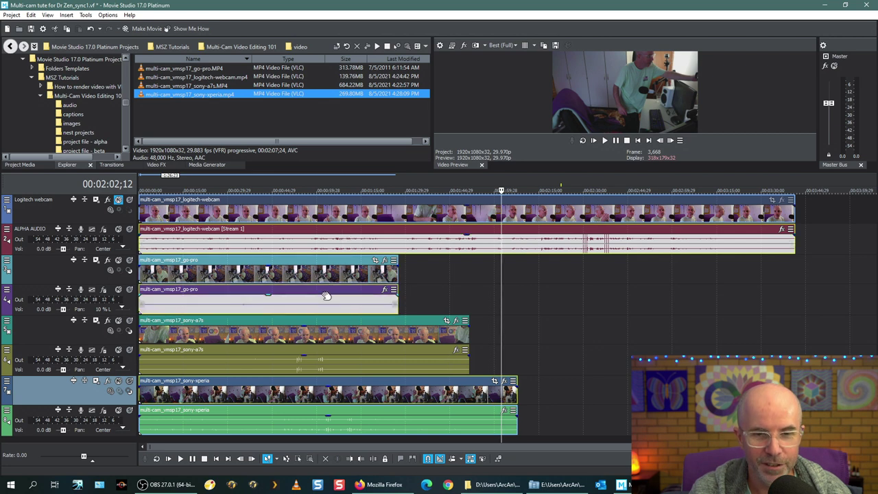
{"action": "left_click", "coordinate": [338, 353]}
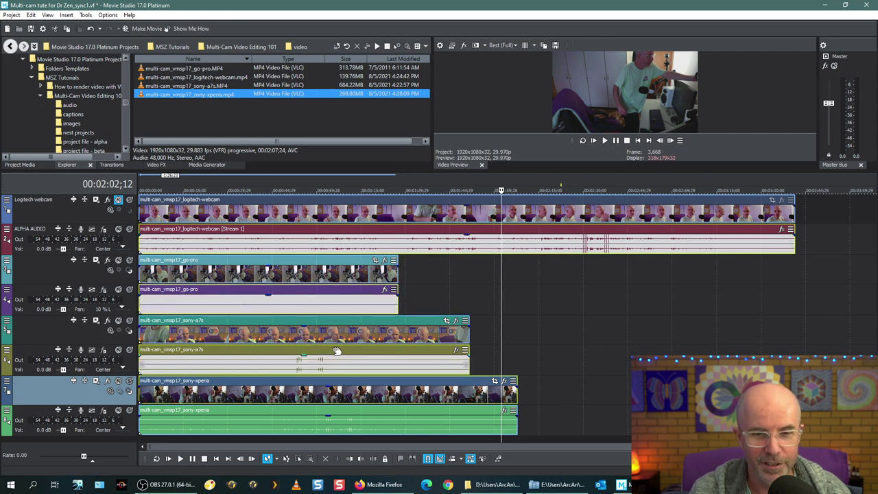
{"action": "left_click", "coordinate": [352, 414]}
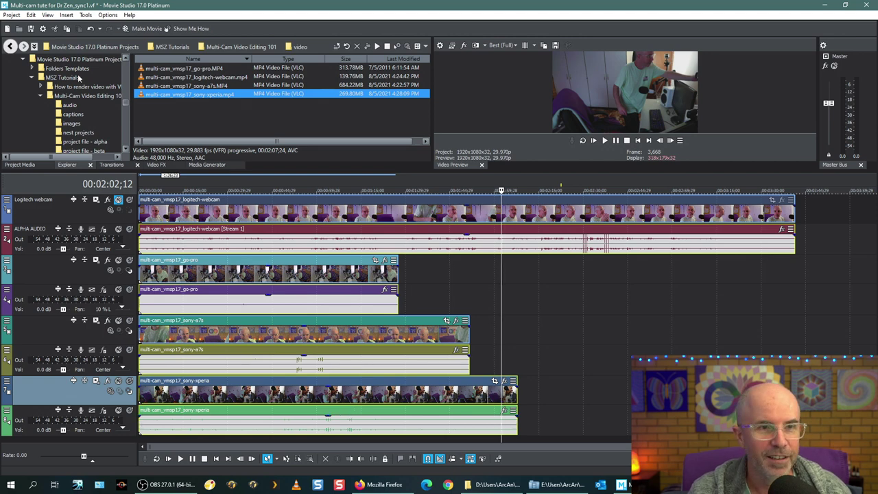
{"action": "left_click", "coordinate": [85, 15]}
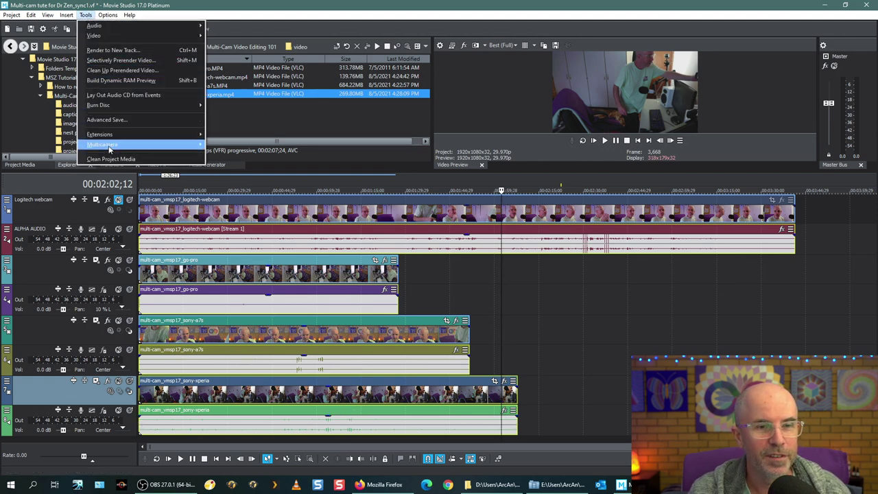
{"action": "mouse_move", "coordinate": [137, 145]}
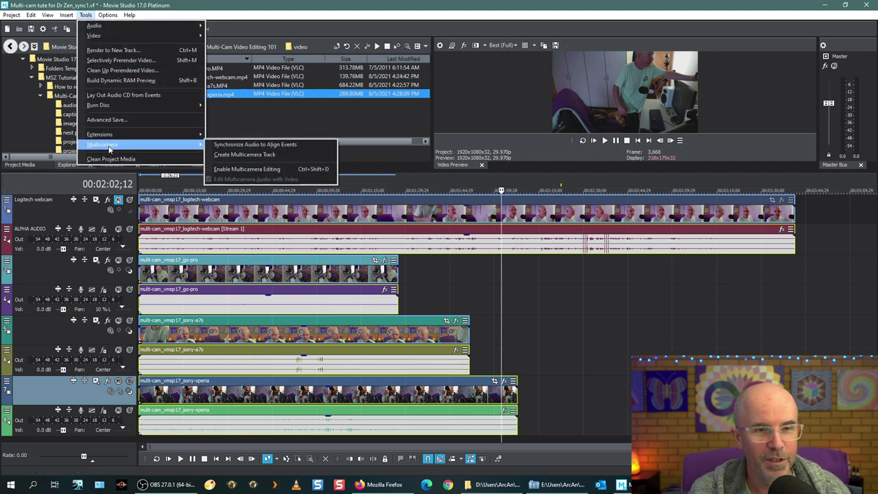
{"action": "left_click", "coordinate": [244, 145]}
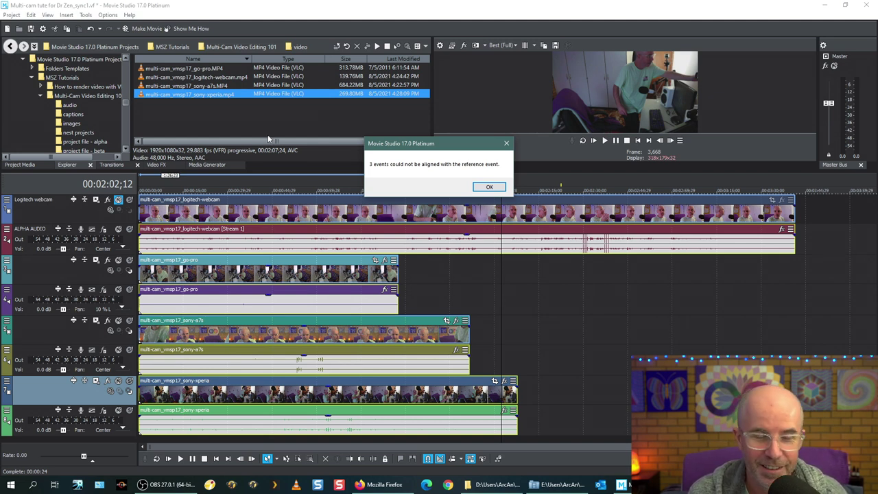
{"action": "left_click", "coordinate": [489, 188]}
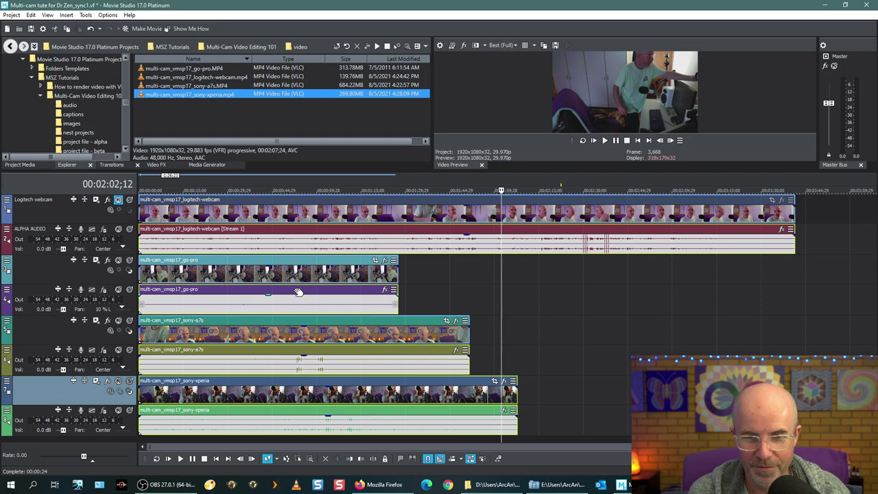
{"action": "left_click", "coordinate": [574, 300]}
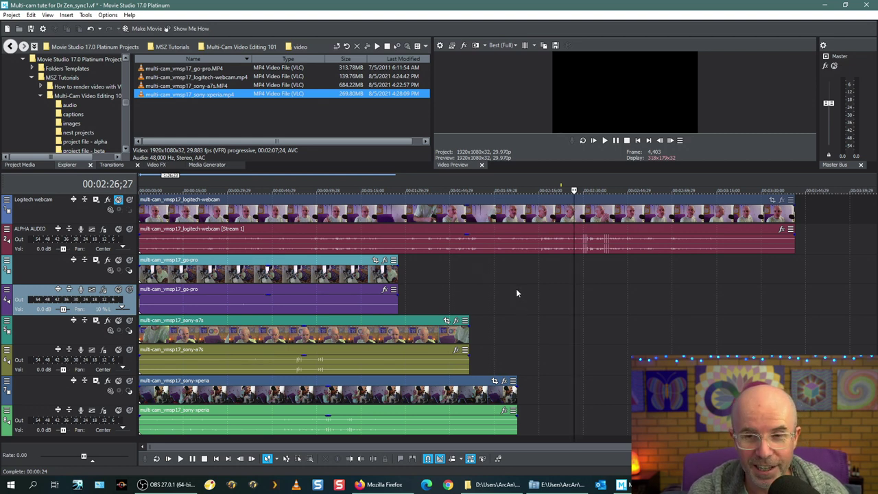
Step: Synchronize the audio of the Logitech webcam, sony-a7s and sony-xperia clips to align their events, leaving out the go-pro clip
{"action": "left_click", "coordinate": [508, 230]}
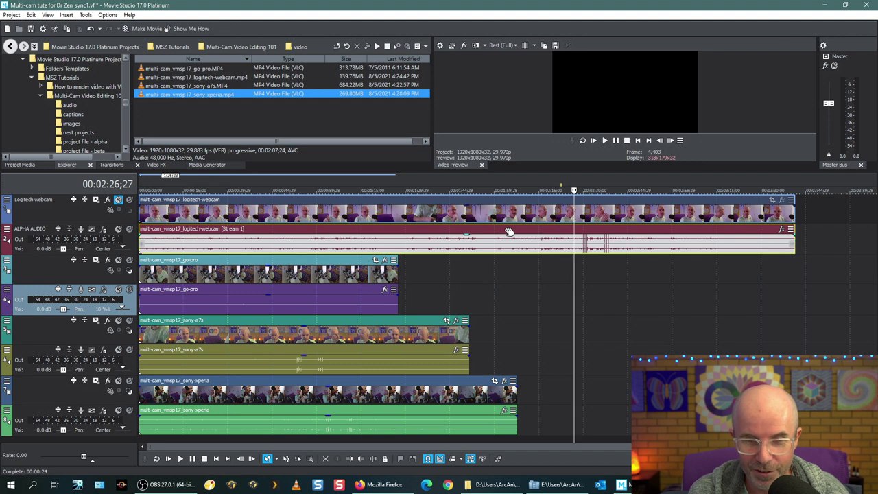
{"action": "left_click", "coordinate": [427, 351]}
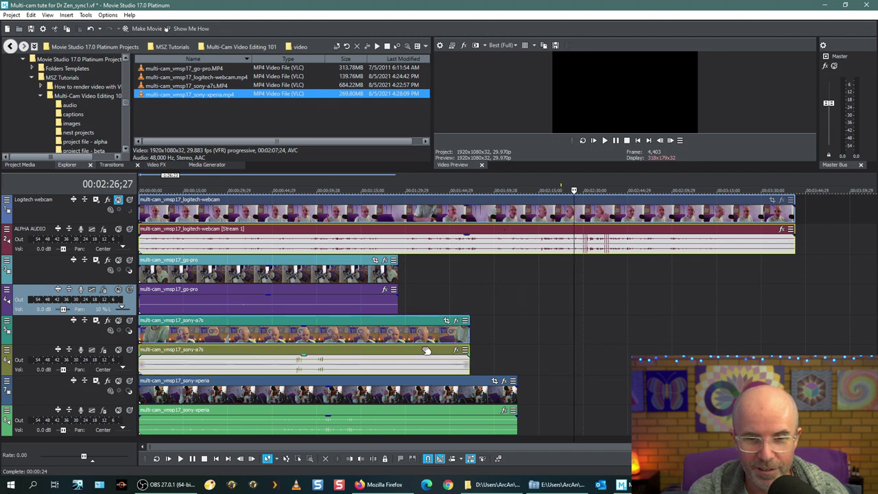
{"action": "left_click", "coordinate": [428, 410], "text": "ctrl"}
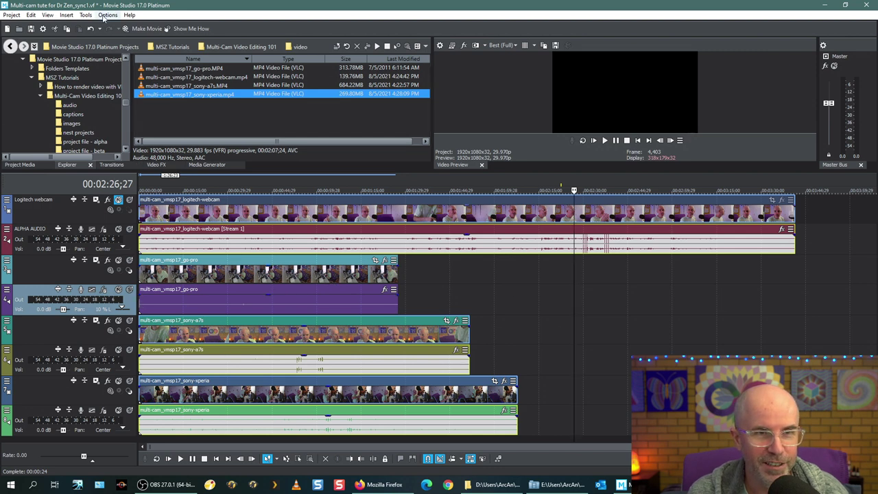
{"action": "left_click", "coordinate": [86, 15]}
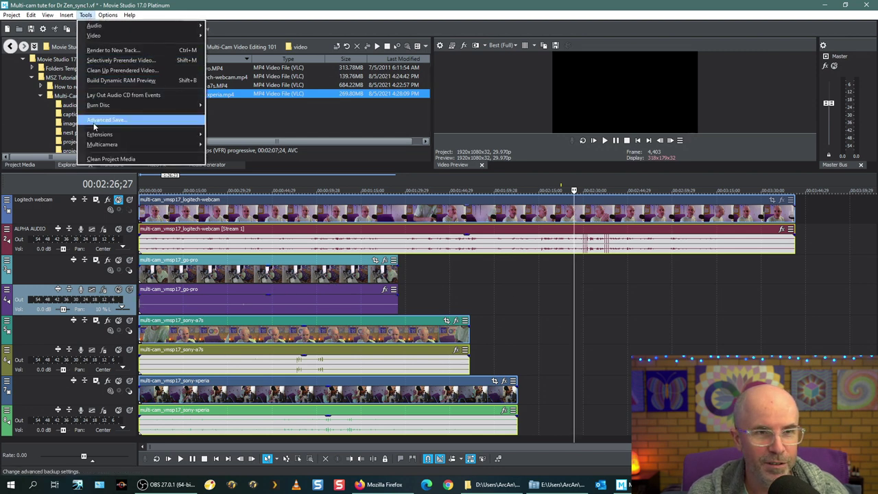
{"action": "mouse_move", "coordinate": [97, 144]}
{"action": "left_click", "coordinate": [255, 145]}
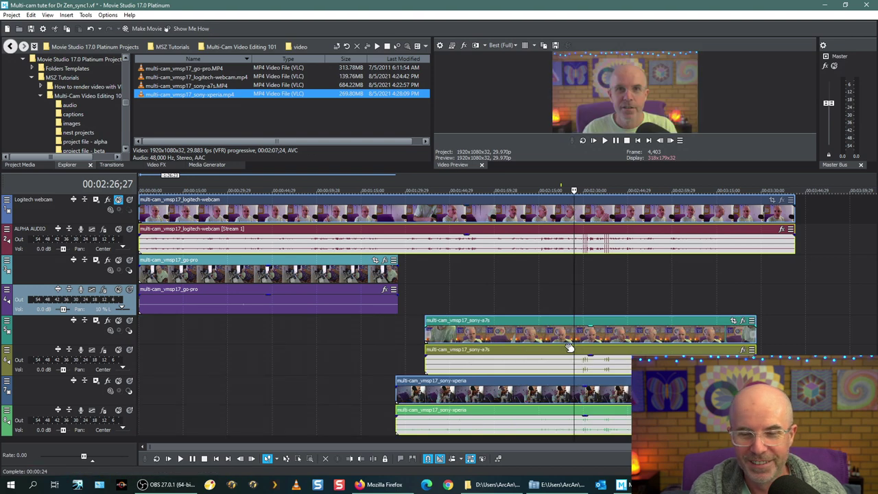
Step: Examine the clap waveforms around 00:02:30;02 to check how closely the webcam, sony-a7s and sony-xperia clips line up
{"action": "left_click", "coordinate": [584, 294]}
{"action": "scroll", "coordinate": [584, 294], "scroll_direction": "up", "scroll_amount": 3}
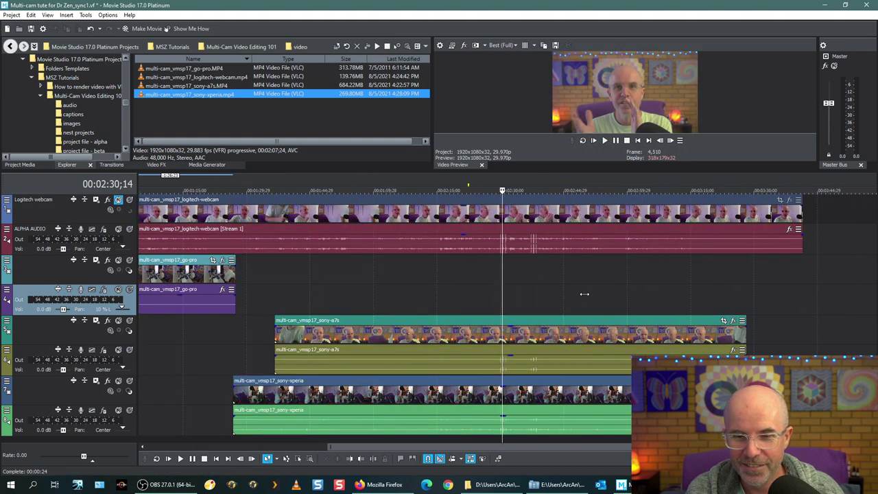
{"action": "scroll", "coordinate": [583, 293], "scroll_direction": "up", "scroll_amount": 4}
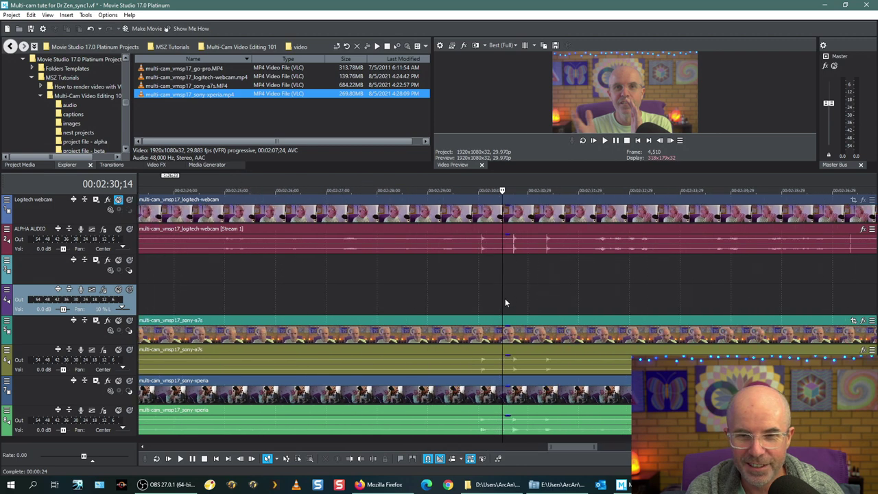
{"action": "scroll", "coordinate": [503, 300], "scroll_direction": "up", "scroll_amount": 3}
{"action": "left_click_drag", "start_coordinate": [501, 303], "coordinate": [459, 305]}
{"action": "right_click", "coordinate": [459, 306]}
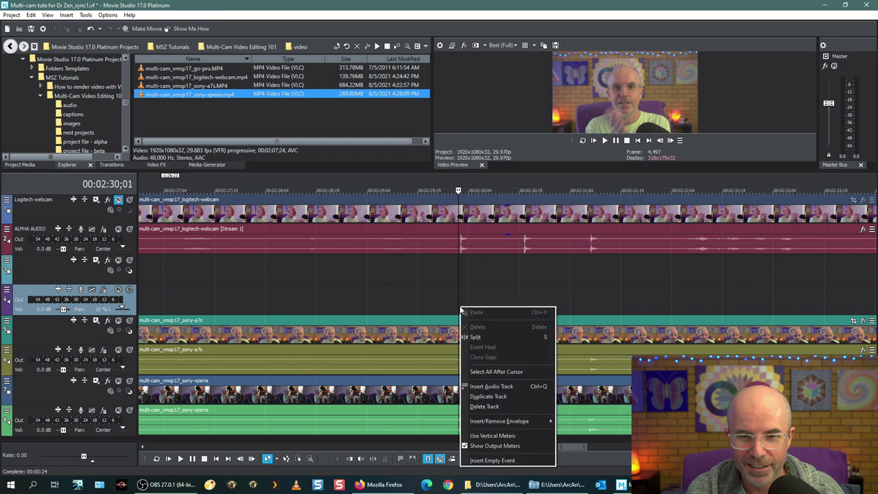
{"action": "left_click", "coordinate": [461, 290]}
{"action": "scroll", "coordinate": [461, 294], "scroll_direction": "up", "scroll_amount": 4}
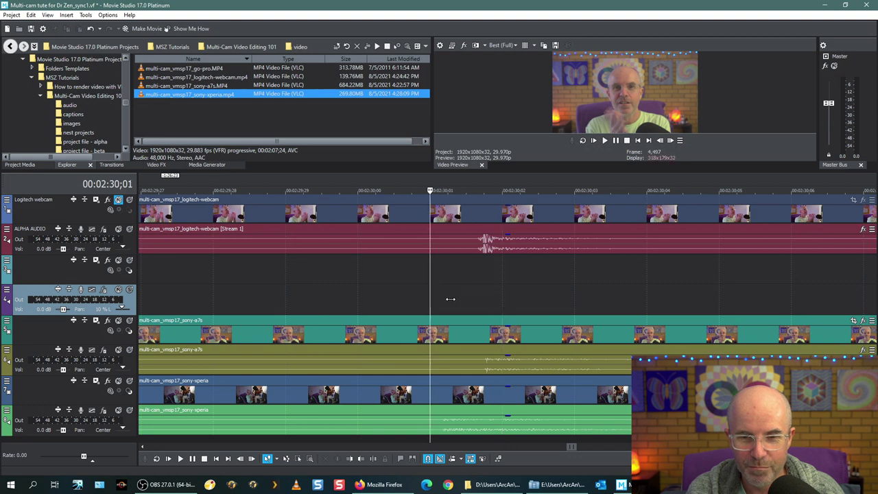
{"action": "scroll", "coordinate": [456, 299], "scroll_direction": "down", "scroll_amount": 3}
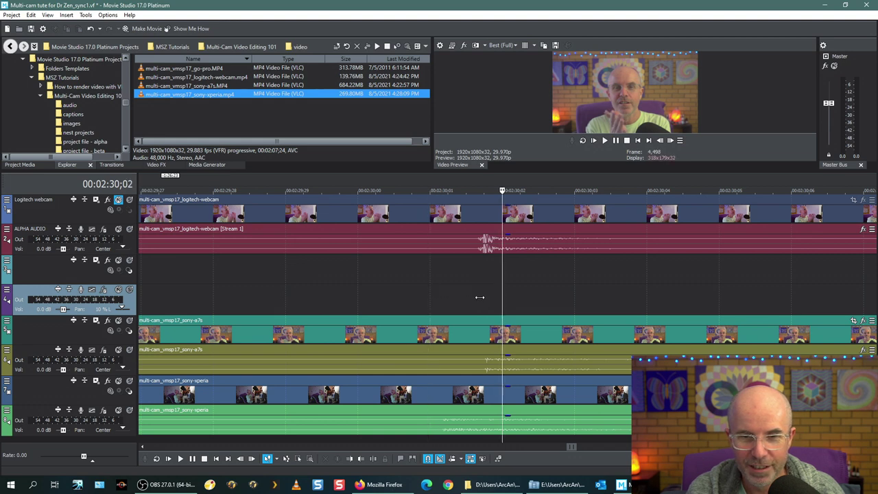
{"action": "scroll", "coordinate": [470, 297], "scroll_direction": "down", "scroll_amount": 5}
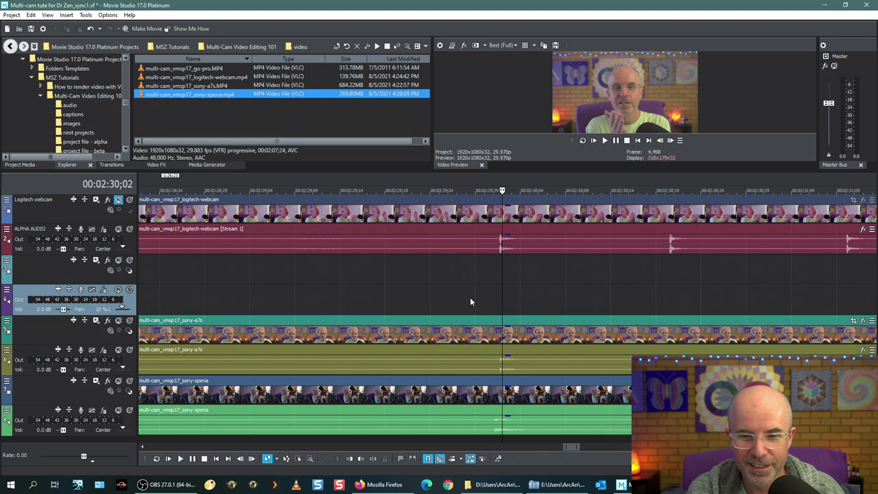
{"action": "scroll", "coordinate": [472, 302], "scroll_direction": "up", "scroll_amount": 2}
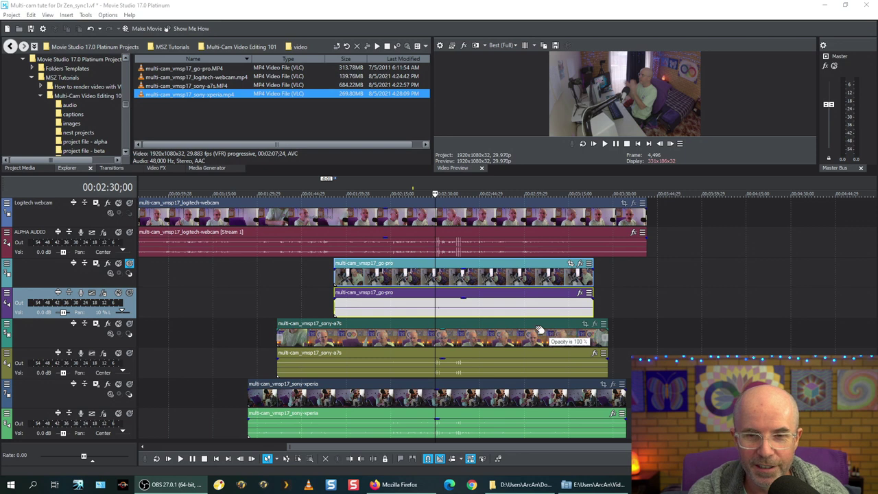
Step: Select the video and audio events of all four cameras and group them together
{"action": "left_click", "coordinate": [416, 205]}
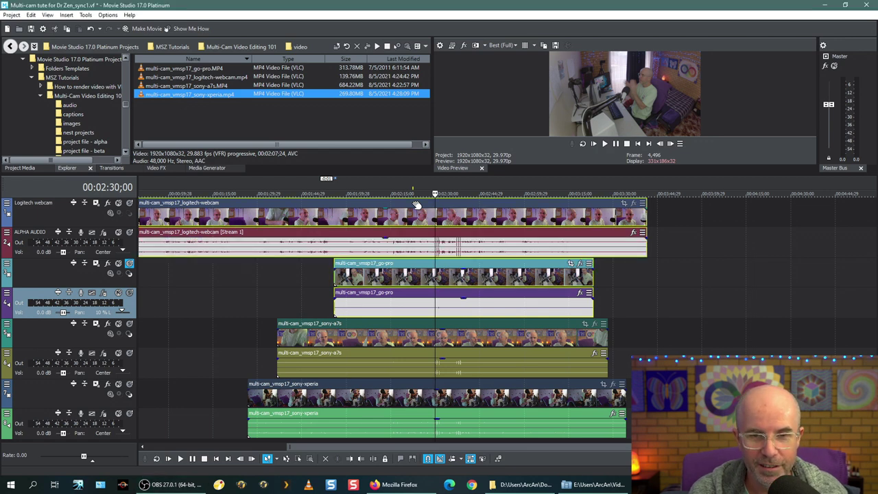
{"action": "left_click", "coordinate": [425, 418]}
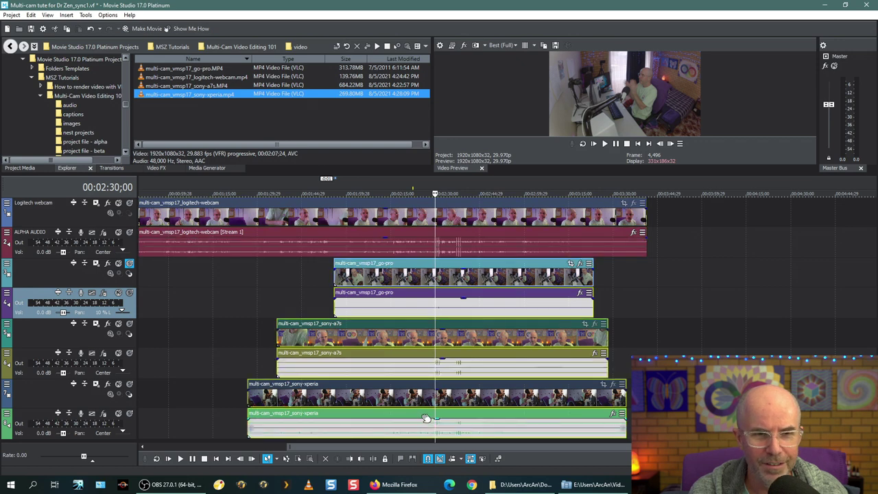
{"action": "left_click", "coordinate": [422, 212]}
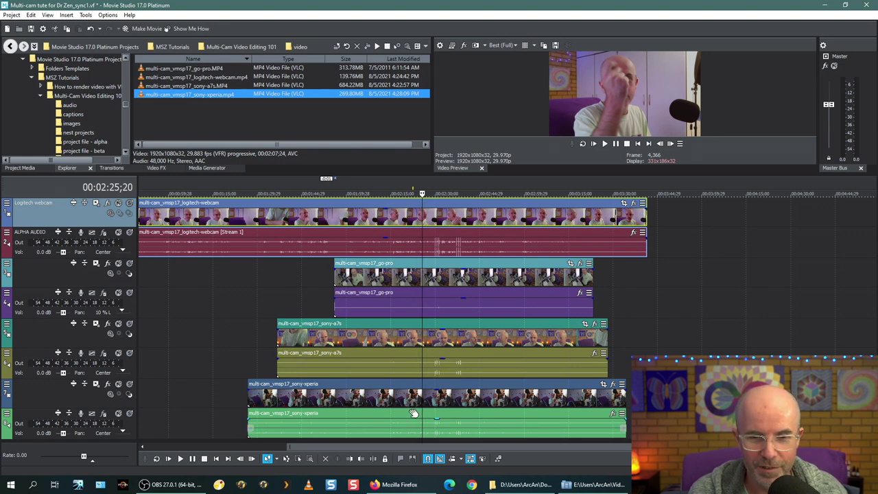
{"action": "key", "text": "ctrl+a"}
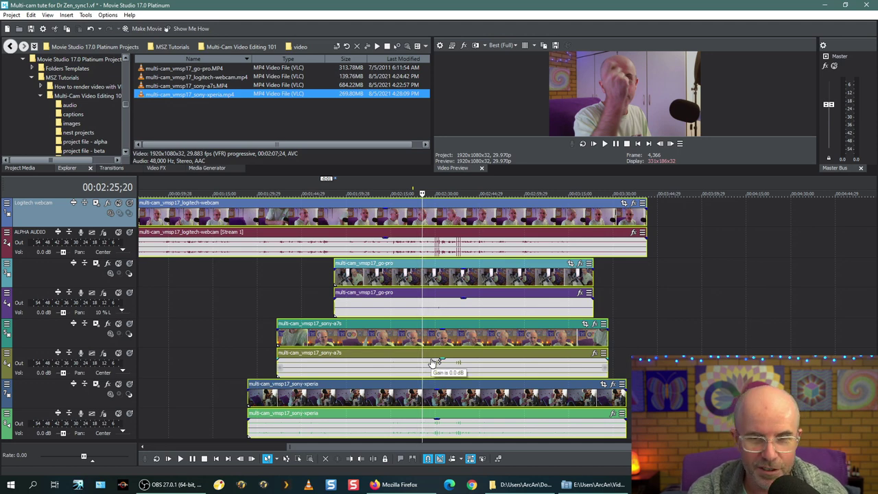
Step: Try moving the grouped camera clips later along the timeline, and bring them back to their synchronized position
{"action": "left_click", "coordinate": [259, 329]}
{"action": "left_click", "coordinate": [467, 278]}
{"action": "scroll", "coordinate": [466, 277], "scroll_direction": "up", "scroll_amount": 2}
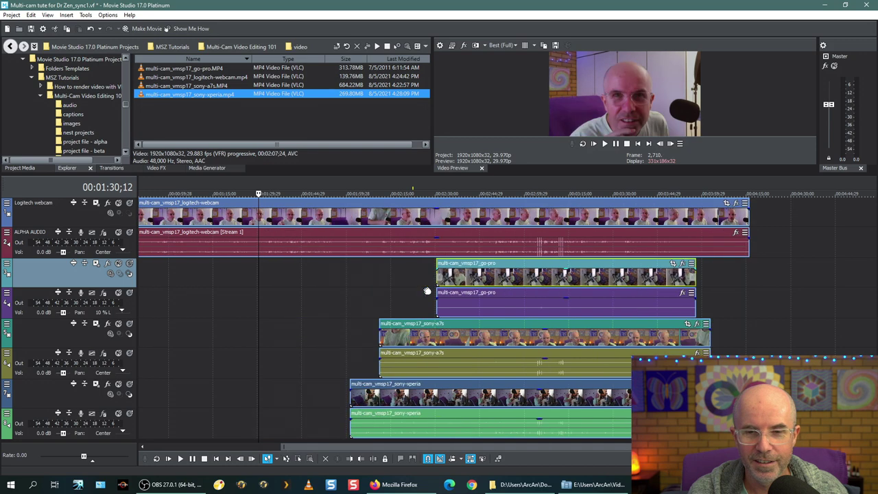
{"action": "scroll", "coordinate": [466, 278], "scroll_direction": "down", "scroll_amount": 2}
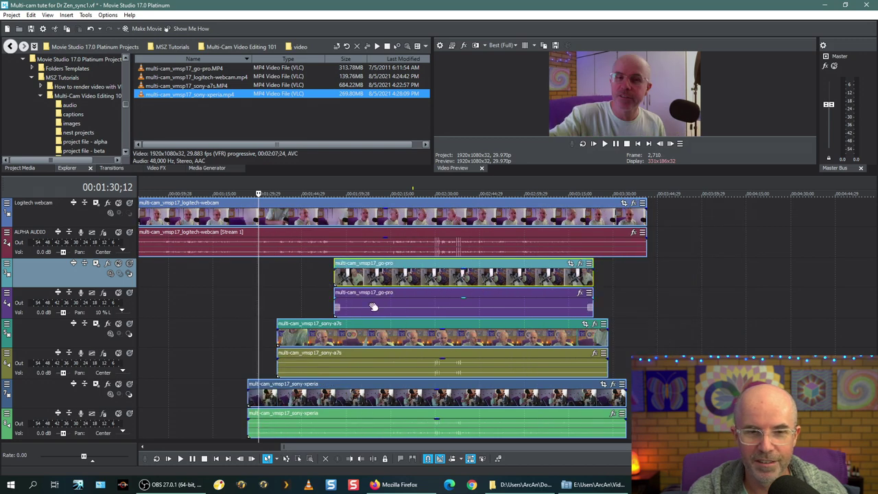
Step: Trim about 1:22 off the start of the Logitech webcam clip and move the whole group to the timeline's start
{"action": "scroll", "coordinate": [370, 315], "scroll_direction": "left", "scroll_amount": 2}
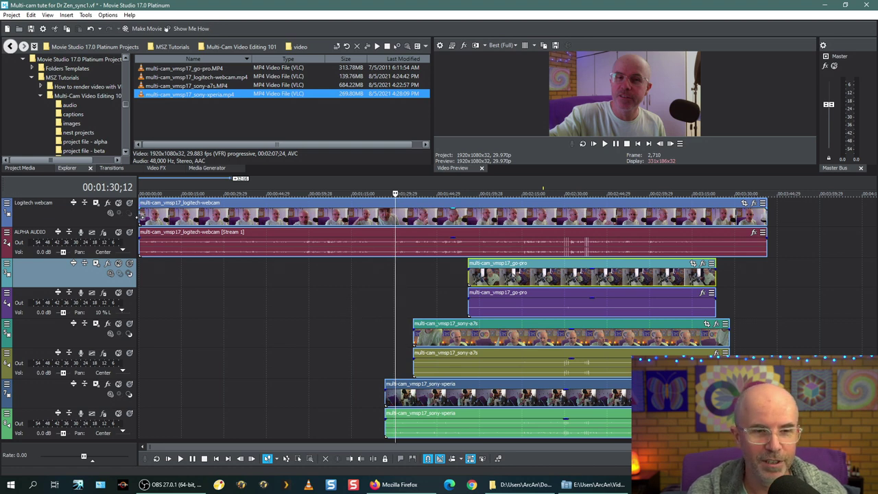
{"action": "left_click_drag", "start_coordinate": [139, 214], "coordinate": [374, 238]}
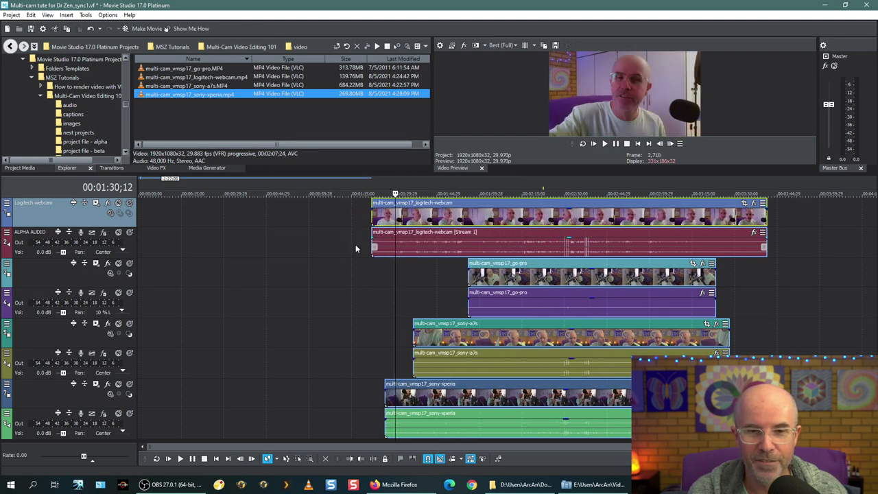
{"action": "left_click_drag", "start_coordinate": [624, 220], "coordinate": [334, 219]}
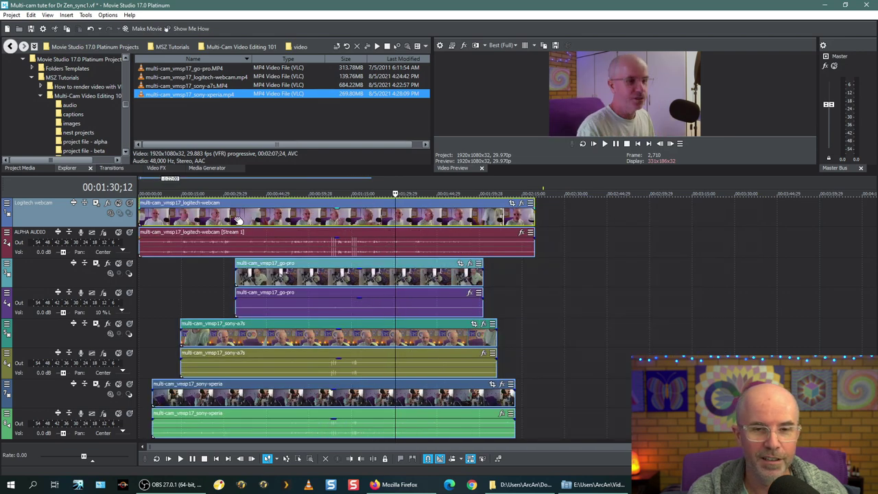
Step: Save the project under the new name Multi-cam tute for Dr Zen_sync2.vf in the project file - beta folder
{"action": "left_click", "coordinate": [11, 14]}
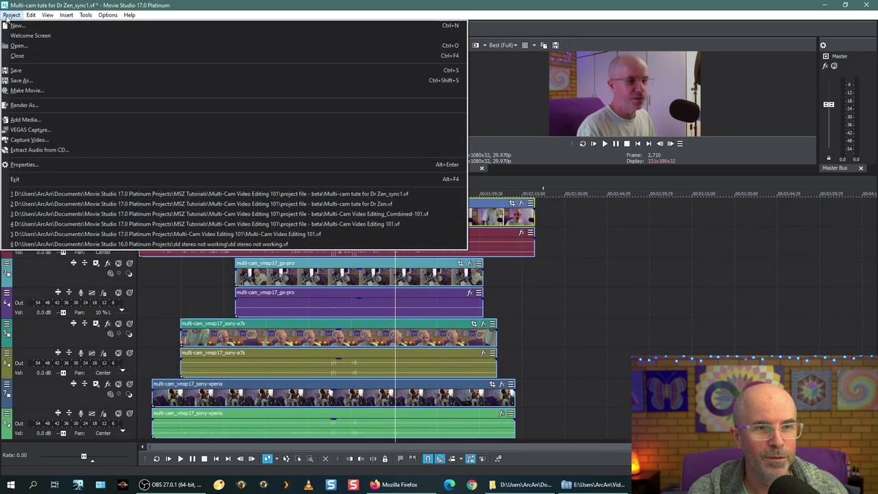
{"action": "left_click", "coordinate": [28, 81]}
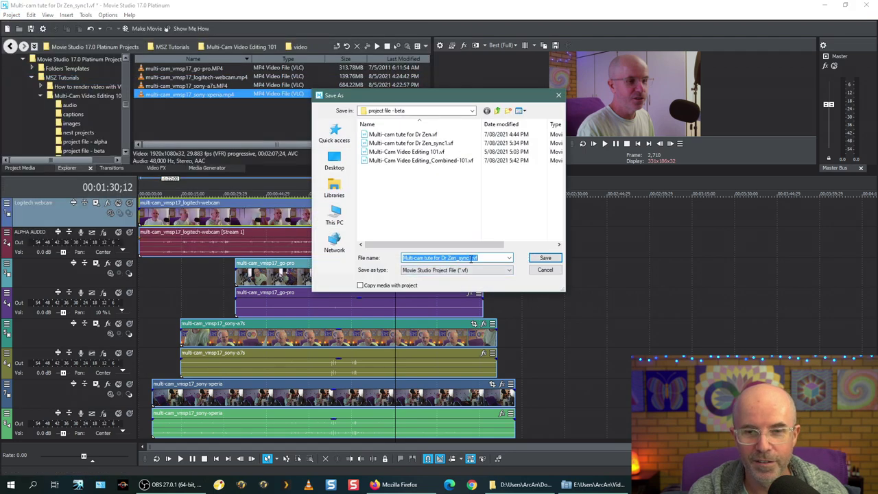
{"action": "left_click", "coordinate": [469, 259]}
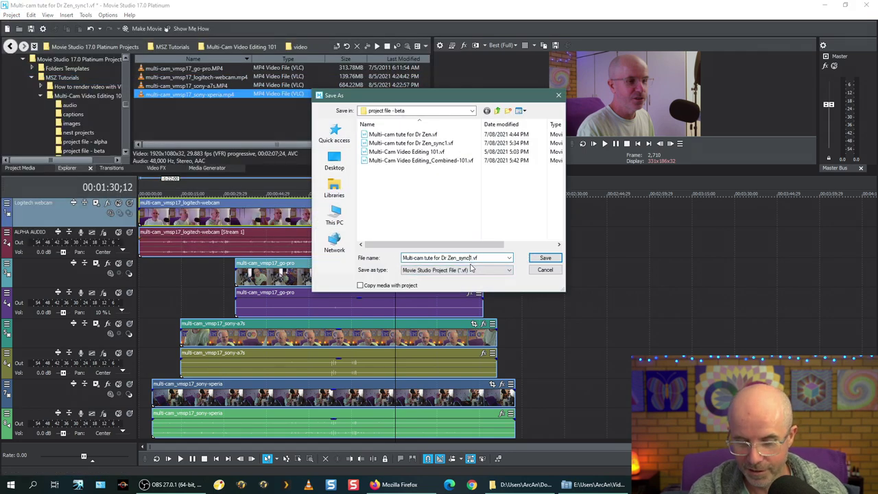
{"action": "key", "text": "BackSpace"}
{"action": "type", "text": "2"}
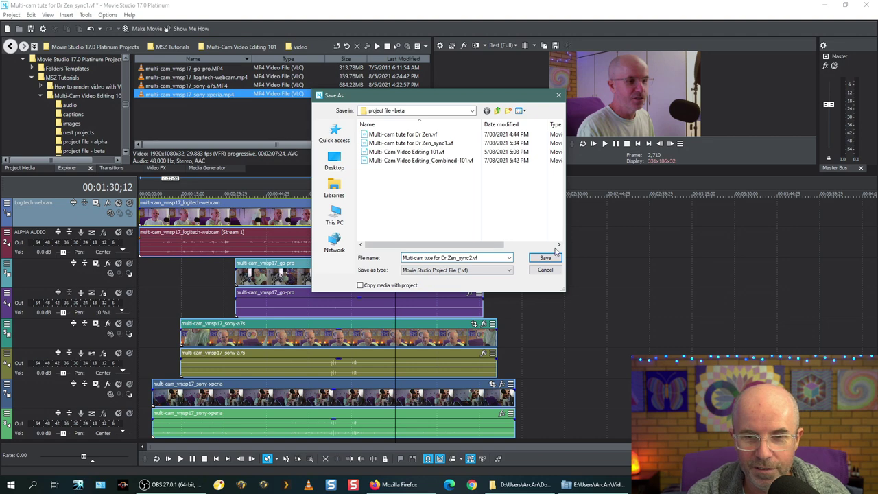
{"action": "left_click", "coordinate": [535, 258]}
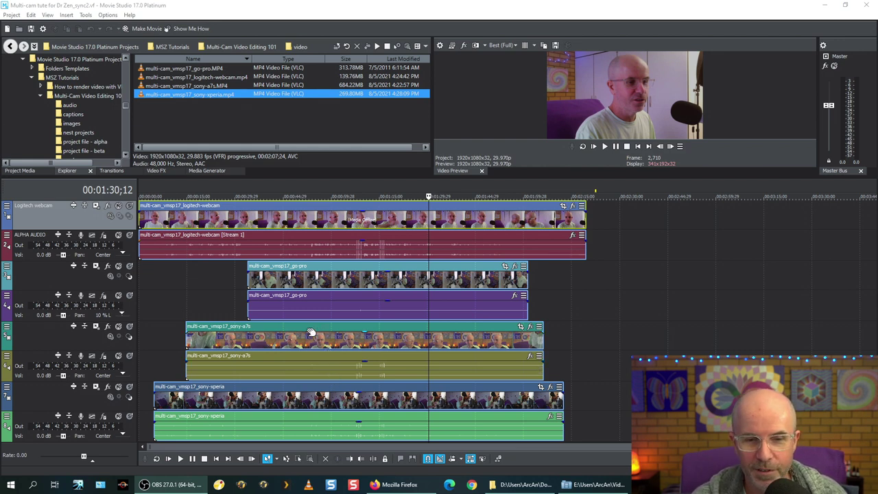
{"action": "left_click", "coordinate": [335, 297]}
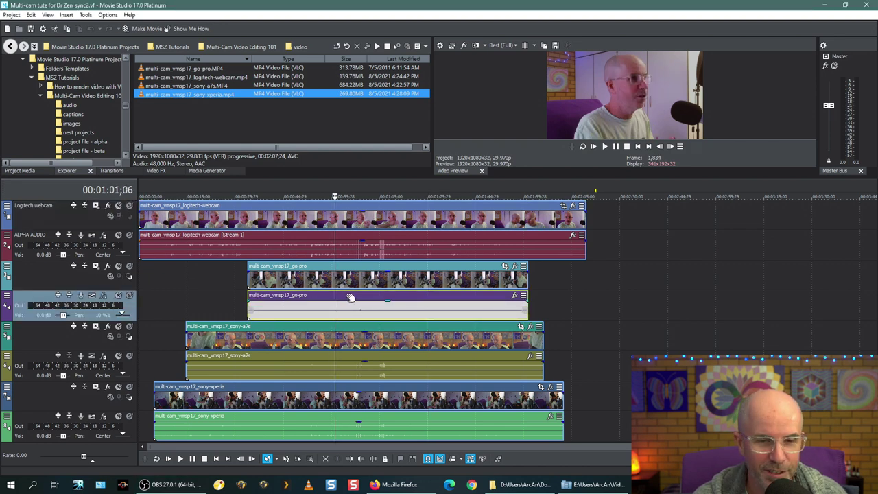
{"action": "left_click", "coordinate": [320, 358]}
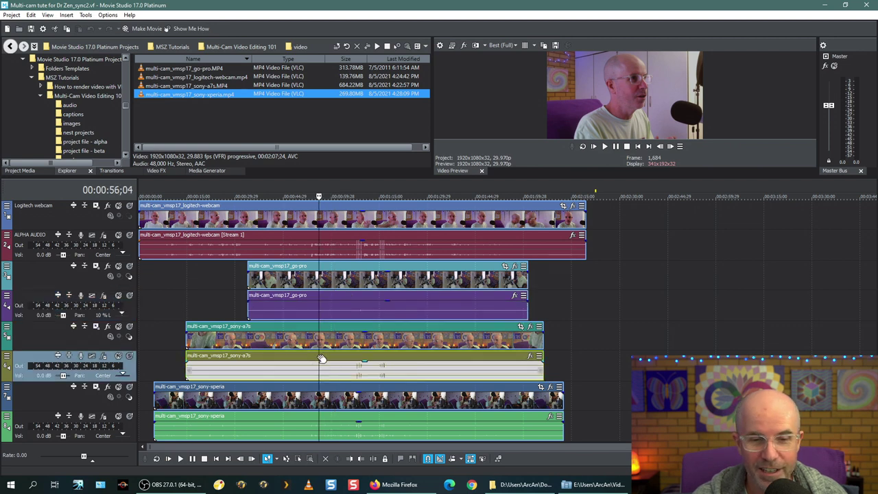
{"action": "left_click", "coordinate": [308, 419]}
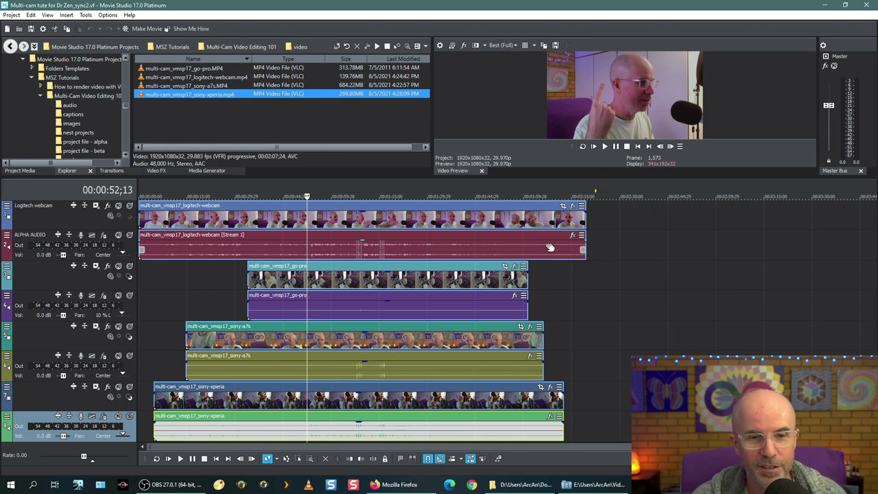
Step: Select the video tracks of all four cameras and combine them into a single multicamera track
{"action": "left_click", "coordinate": [39, 209]}
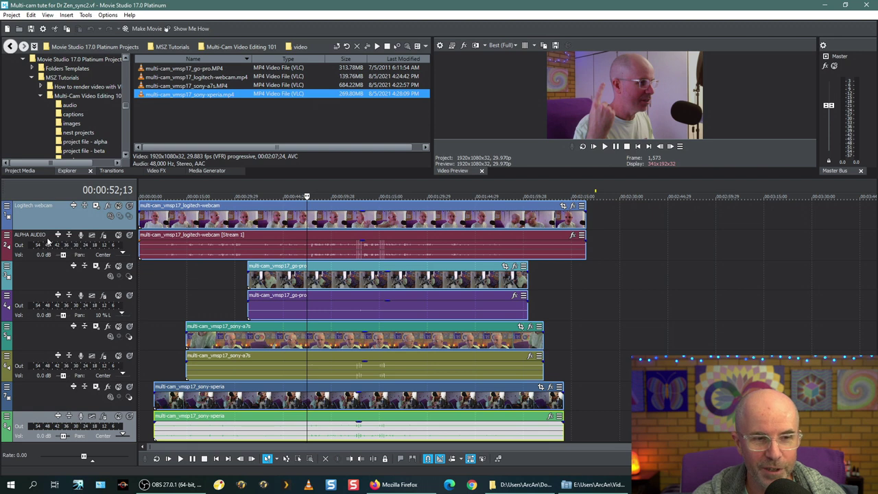
{"action": "left_click", "coordinate": [48, 235]}
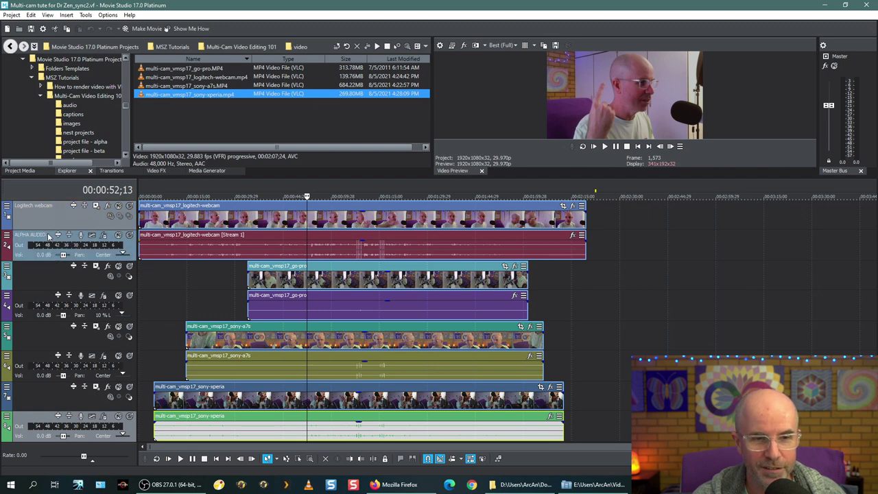
{"action": "left_click", "coordinate": [37, 267]}
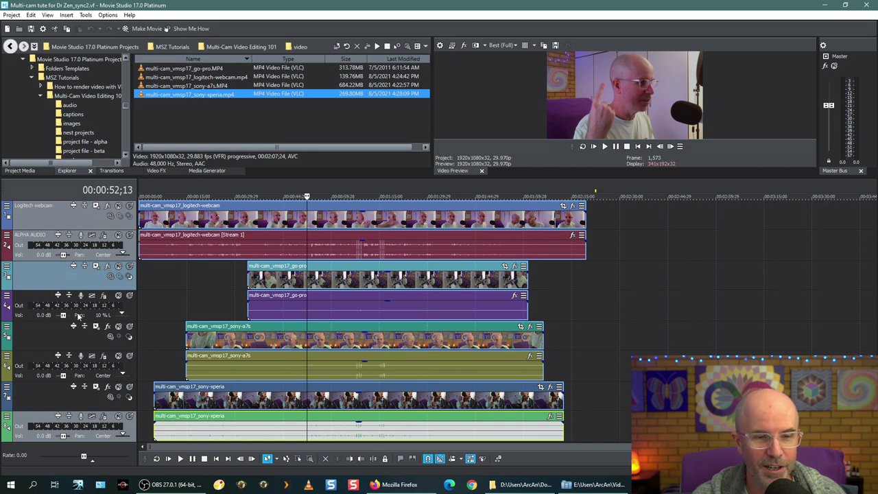
{"action": "left_click", "coordinate": [37, 334]}
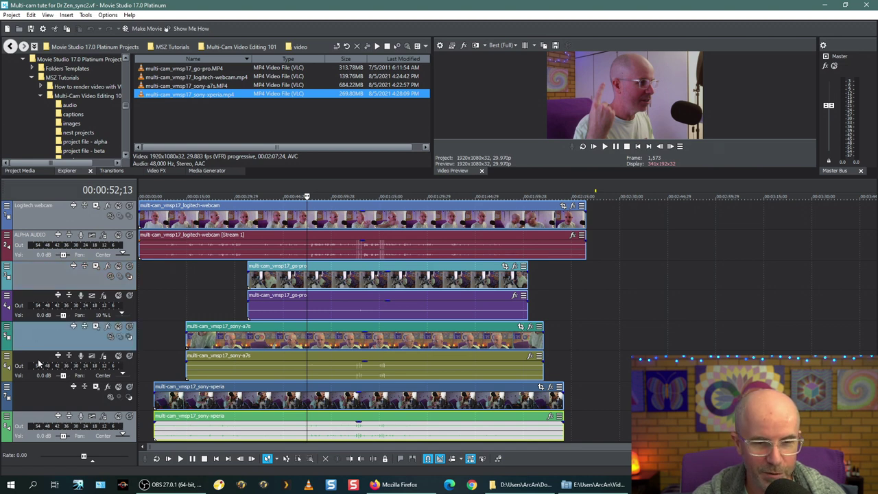
{"action": "left_click", "coordinate": [40, 389]}
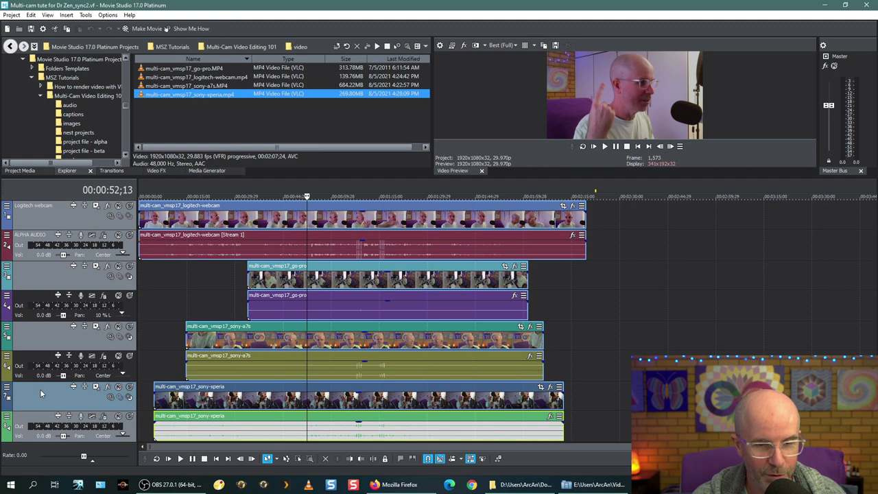
{"action": "left_click", "coordinate": [49, 417]}
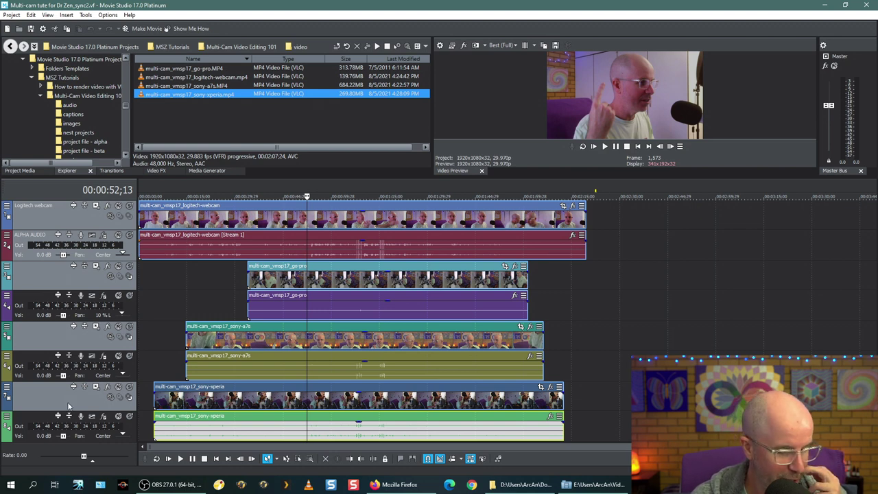
{"action": "left_click", "coordinate": [86, 15]}
{"action": "mouse_move", "coordinate": [103, 144]}
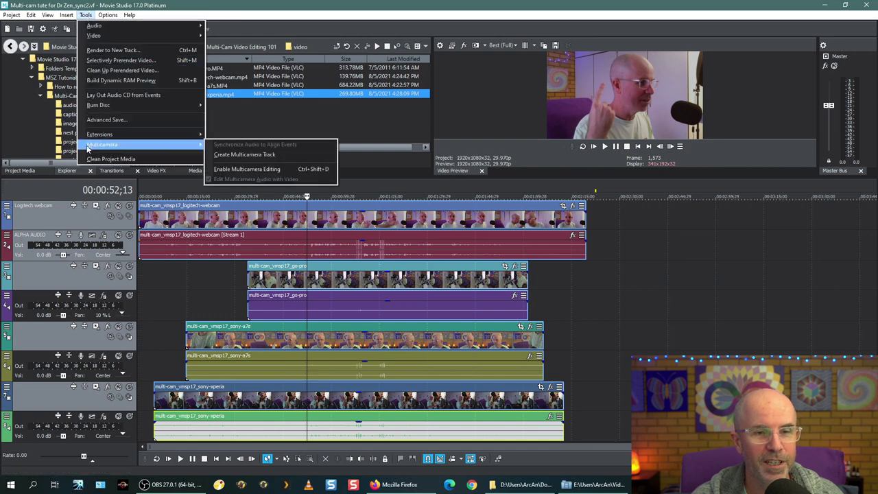
{"action": "left_click", "coordinate": [255, 157]}
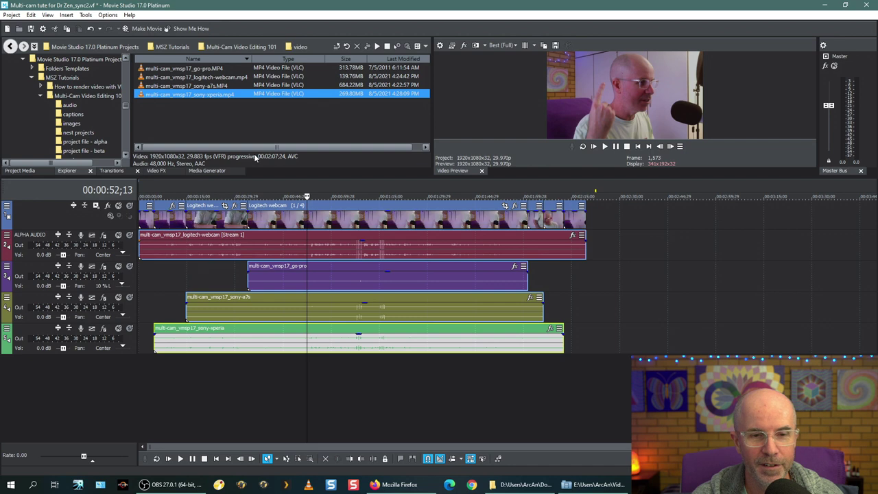
Step: Enable multicamera editing so that all four camera angles show in the video preview
{"action": "left_click", "coordinate": [85, 15]}
{"action": "mouse_move", "coordinate": [99, 146]}
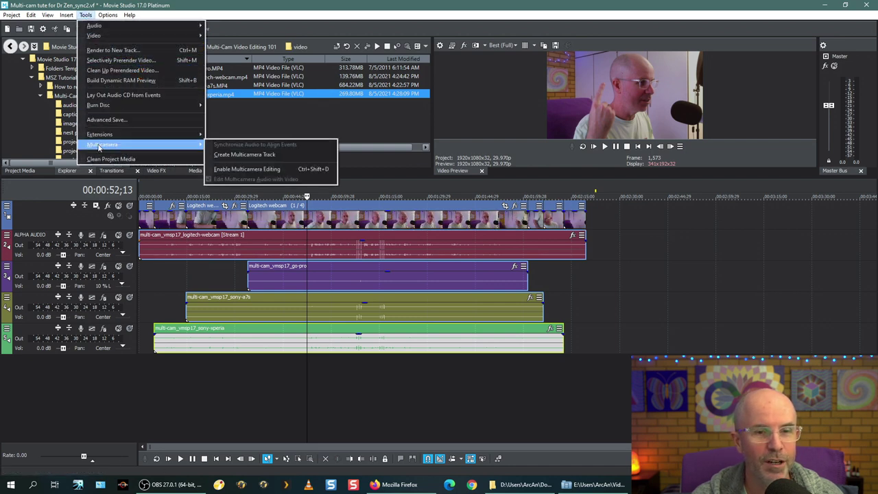
{"action": "left_click", "coordinate": [230, 170]}
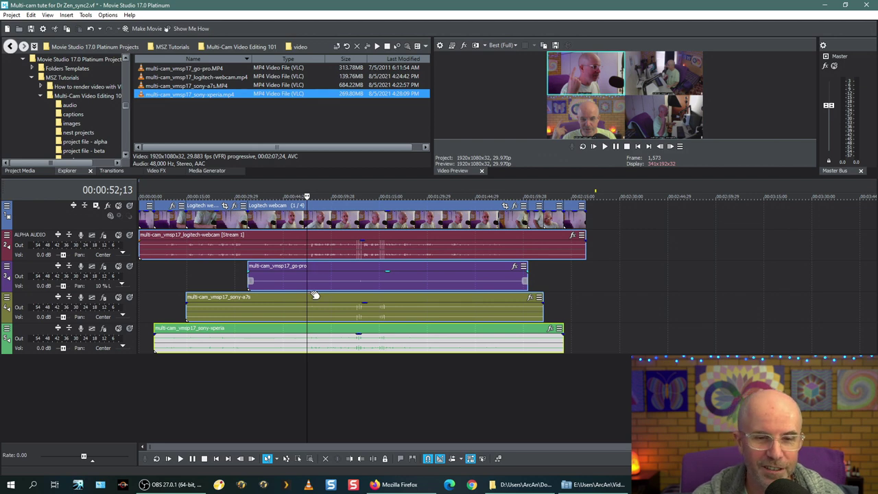
Step: Mute the go-pro, sony-a7s and sony-xperia audio tracks, keeping only the ALPHA AUDIO track audible
{"action": "left_click", "coordinate": [118, 266]}
{"action": "left_click", "coordinate": [118, 297]}
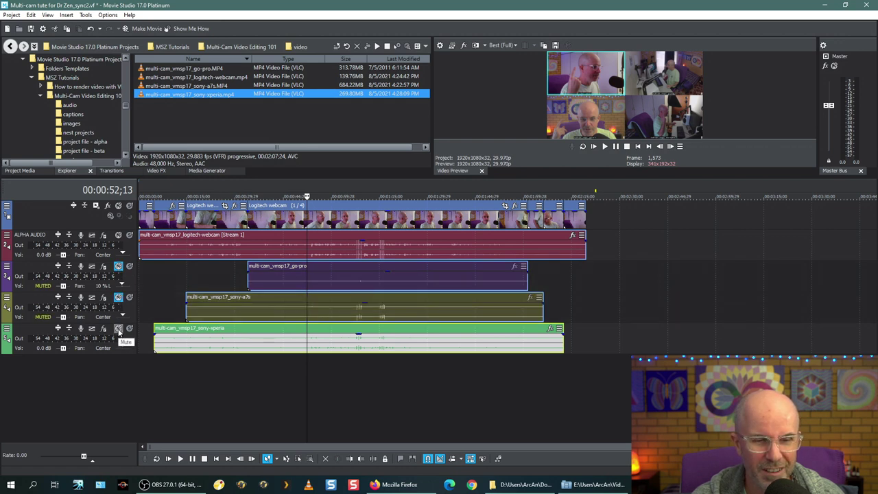
{"action": "left_click", "coordinate": [118, 329]}
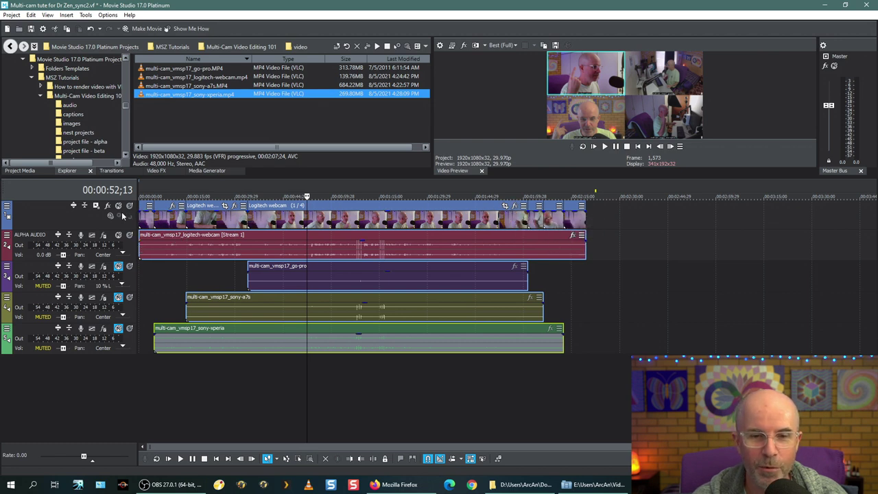
Step: Enlarge the video preview area, place the cursor at about 00:01:17;08 and insert a marker there
{"action": "left_click_drag", "start_coordinate": [381, 177], "coordinate": [394, 295]}
{"action": "left_click_drag", "start_coordinate": [306, 327], "coordinate": [384, 327]}
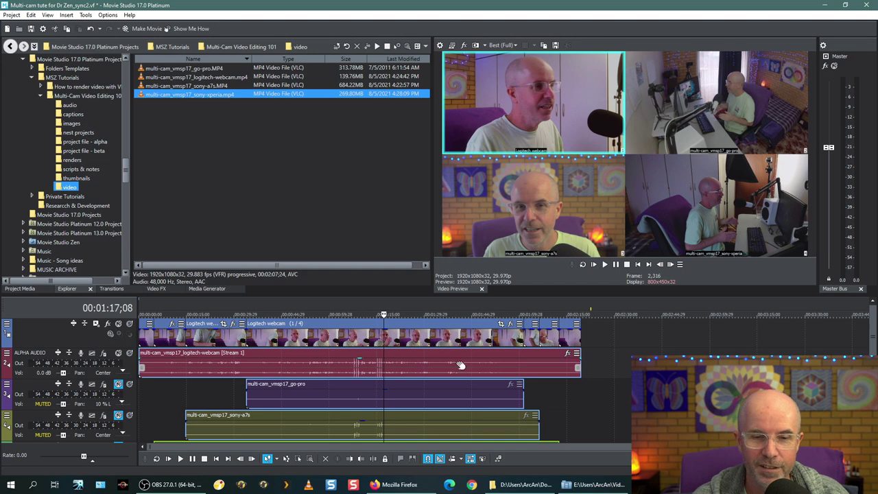
{"action": "scroll", "coordinate": [410, 395], "scroll_direction": "up", "scroll_amount": 1}
{"action": "scroll", "coordinate": [410, 395], "scroll_direction": "up", "scroll_amount": 2}
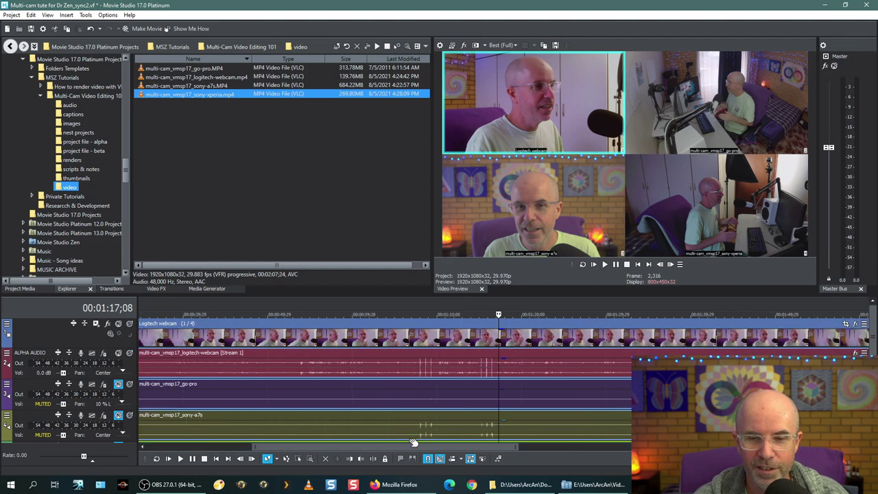
{"action": "left_click_drag", "start_coordinate": [334, 448], "coordinate": [379, 448]}
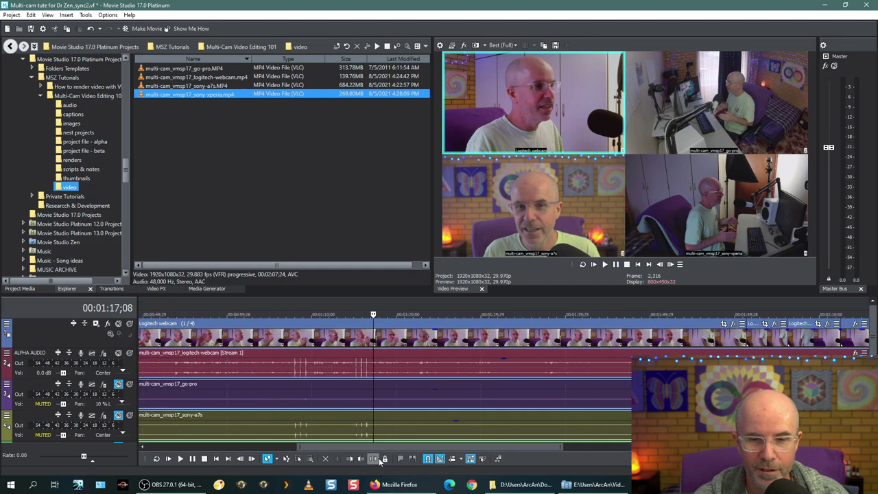
{"action": "left_click", "coordinate": [381, 459]}
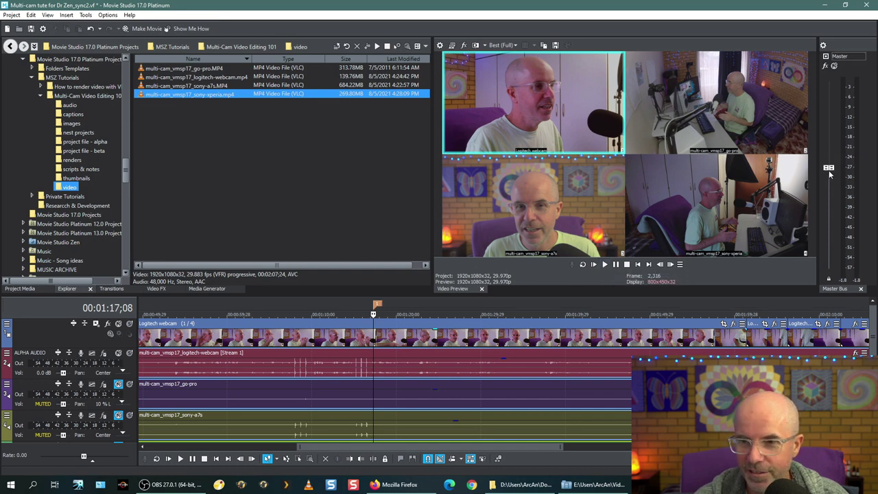
Step: Lower the master volume to about -19.9 dB and cut live from the marker to sony-a7s, go-pro, sony-xperia, go-pro, Logitech webcam, sony-a7s and go-pro
{"action": "left_click_drag", "start_coordinate": [833, 218], "coordinate": [832, 230]}
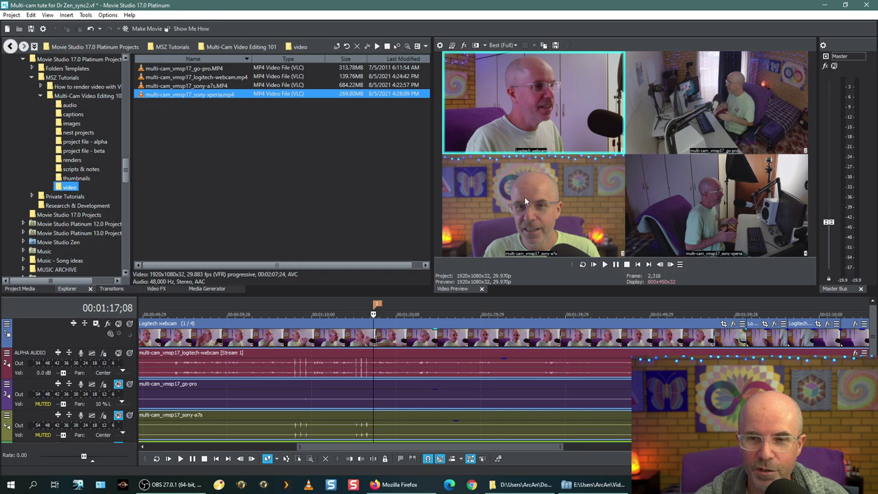
{"action": "left_click", "coordinate": [604, 265]}
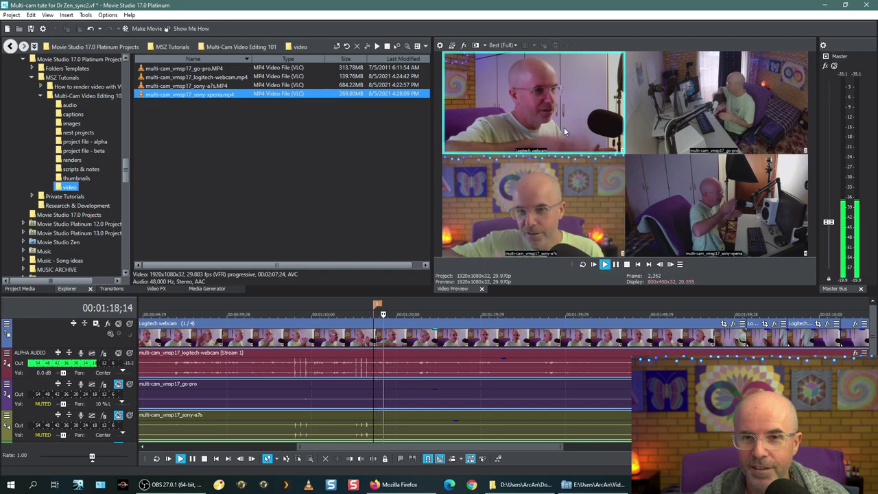
{"action": "left_click", "coordinate": [551, 217]}
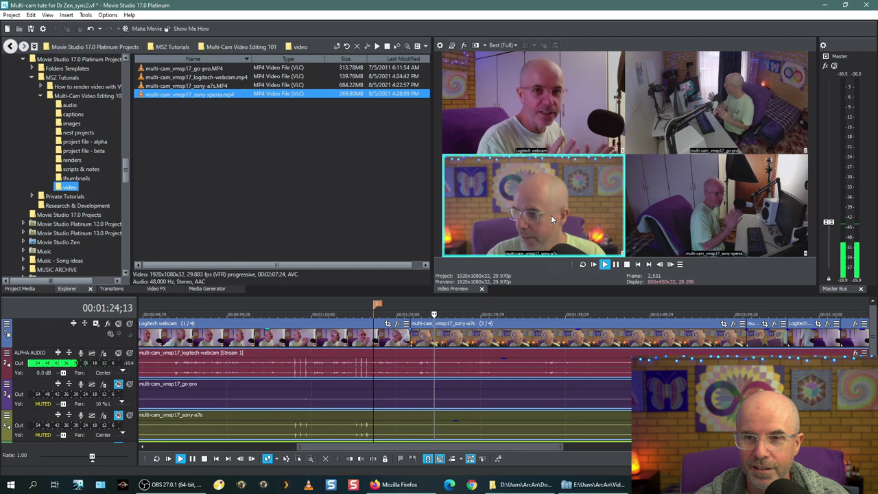
{"action": "left_click", "coordinate": [710, 112]}
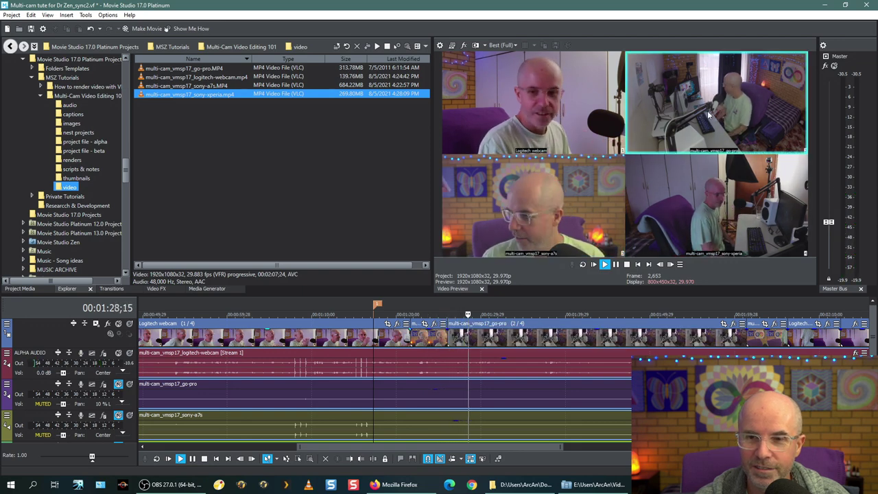
{"action": "left_click", "coordinate": [710, 220]}
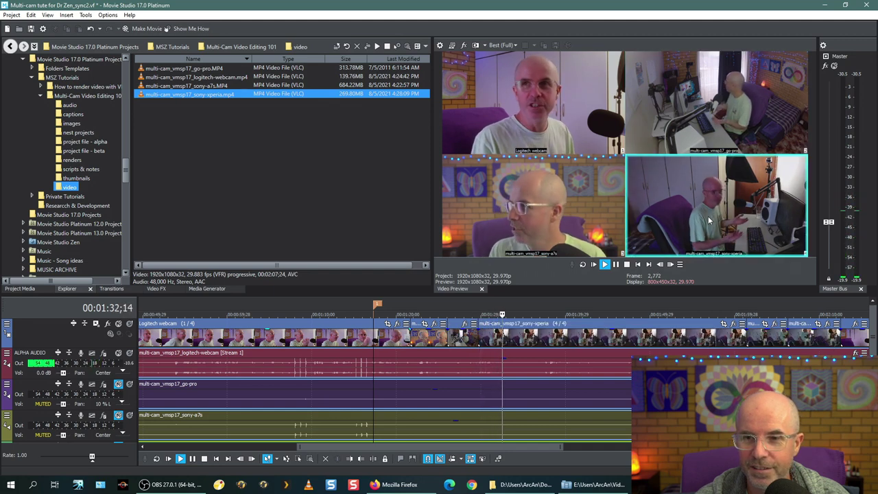
{"action": "left_click", "coordinate": [703, 145]}
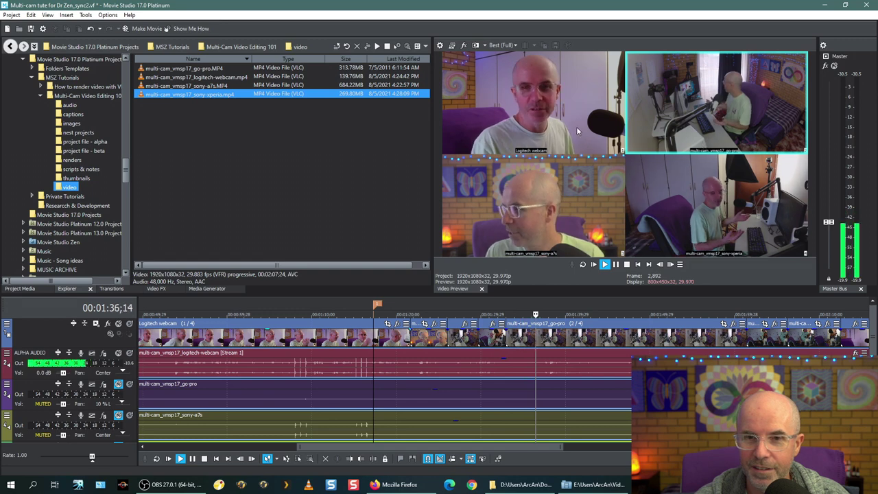
{"action": "left_click", "coordinate": [577, 130]}
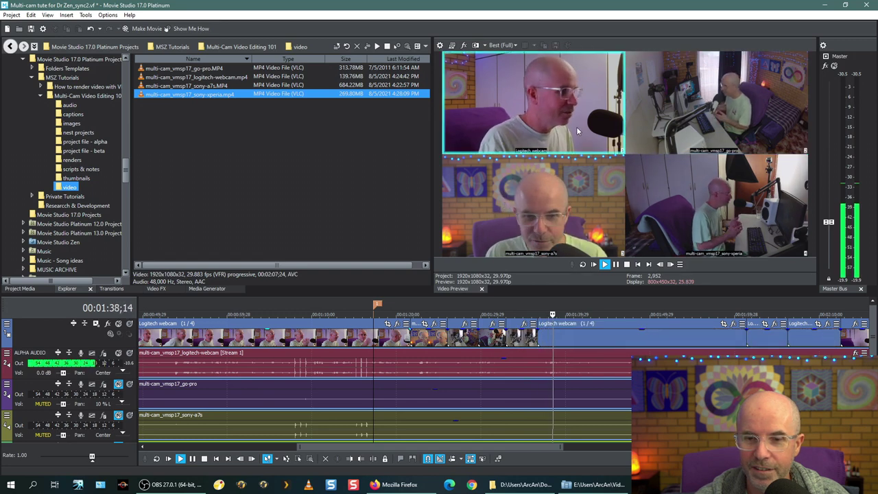
{"action": "left_click", "coordinate": [567, 210]}
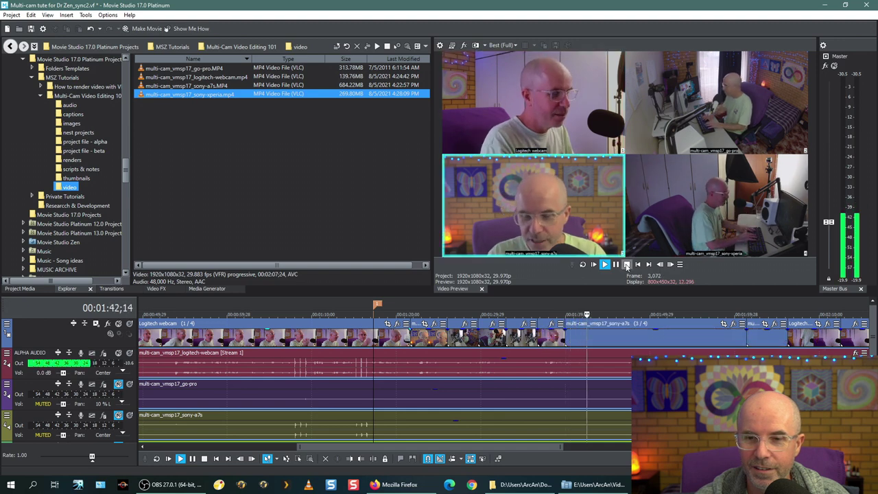
{"action": "left_click", "coordinate": [748, 124]}
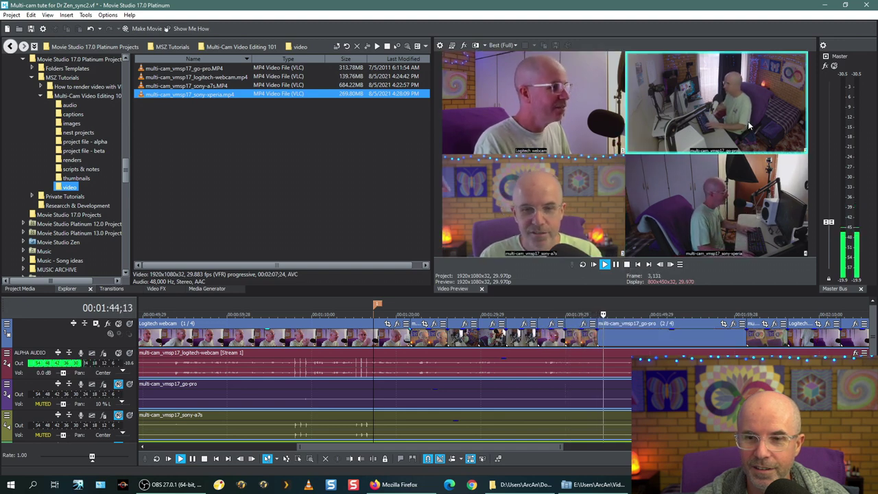
{"action": "left_click", "coordinate": [627, 265]}
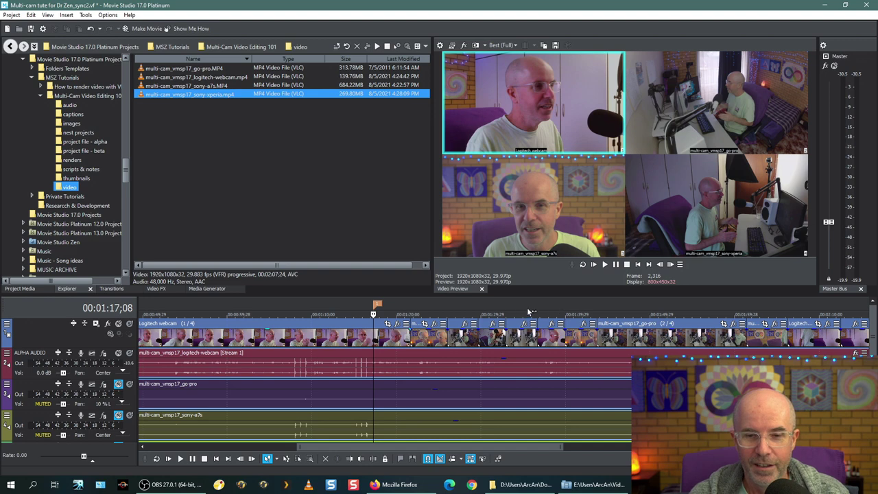
Step: Raise the master volume to about -0.1 dB and briefly play the timeline from the marker in the four-camera view
{"action": "left_click_drag", "start_coordinate": [828, 221], "coordinate": [826, 151]}
{"action": "left_click", "coordinate": [605, 264]}
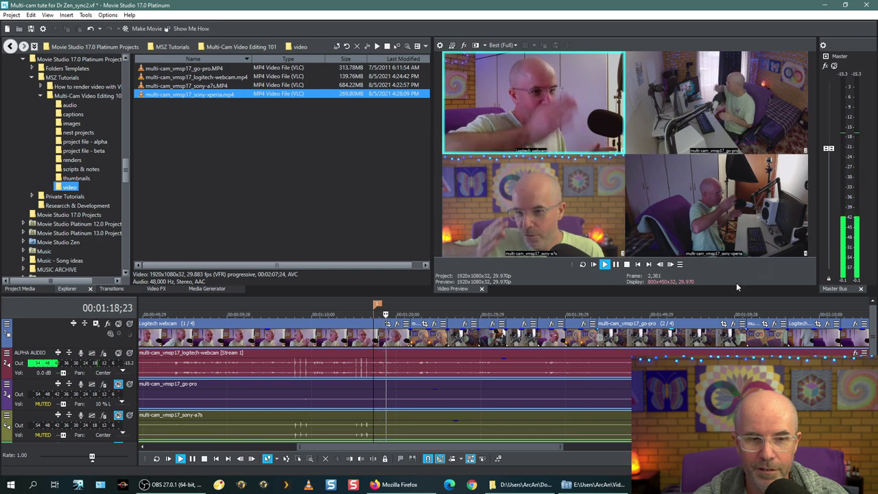
{"action": "left_click", "coordinate": [626, 264]}
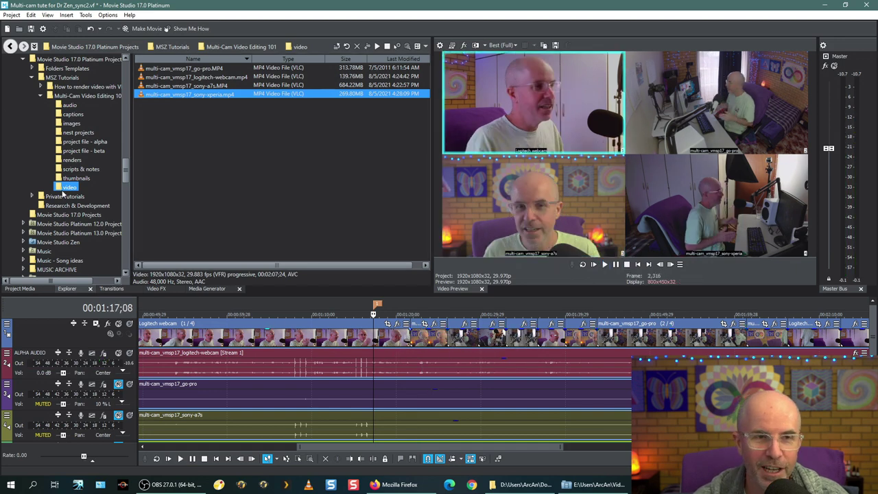
Step: Turn off multicamera editing and play back the finished camera cuts from the marker
{"action": "left_click", "coordinate": [85, 15]}
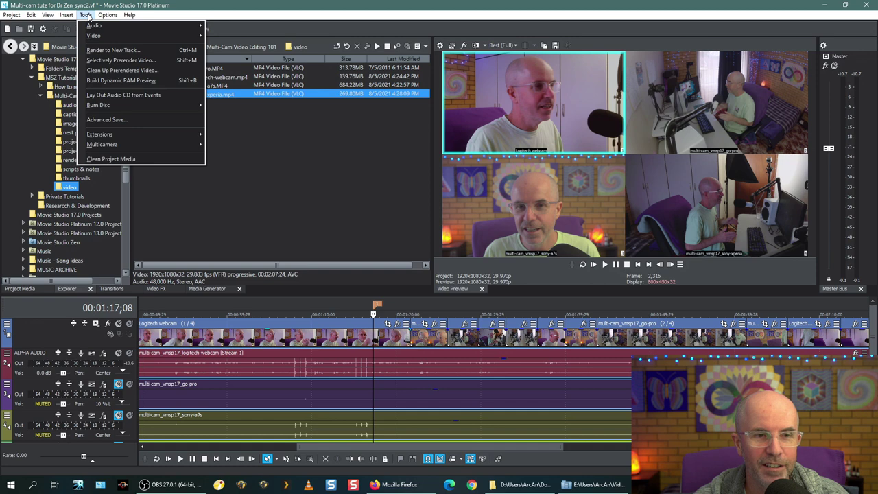
{"action": "mouse_move", "coordinate": [165, 144]}
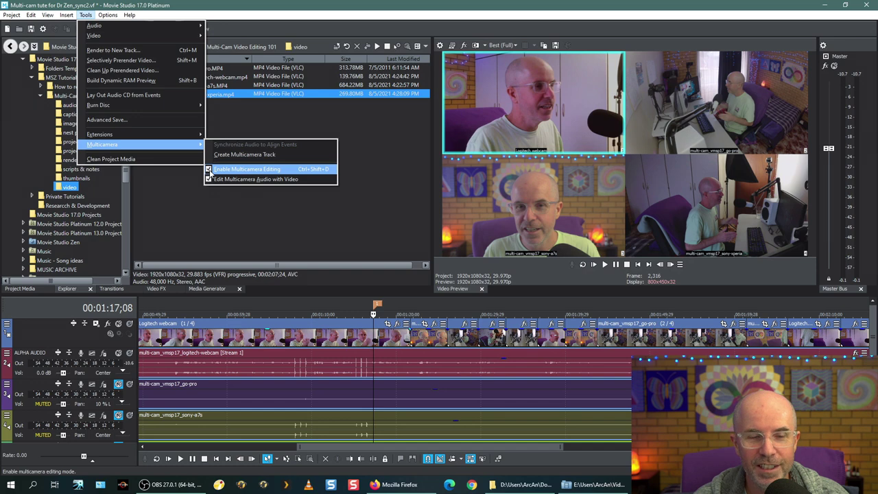
{"action": "left_click", "coordinate": [233, 169]}
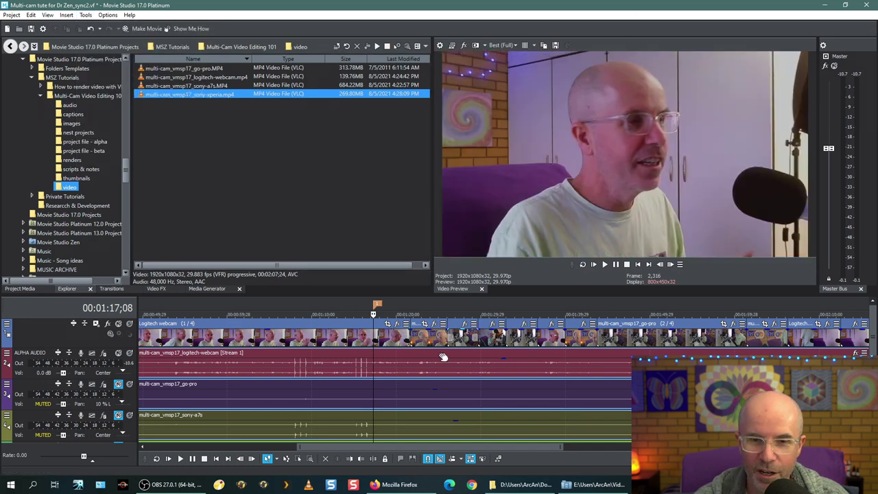
{"action": "left_click", "coordinate": [604, 265]}
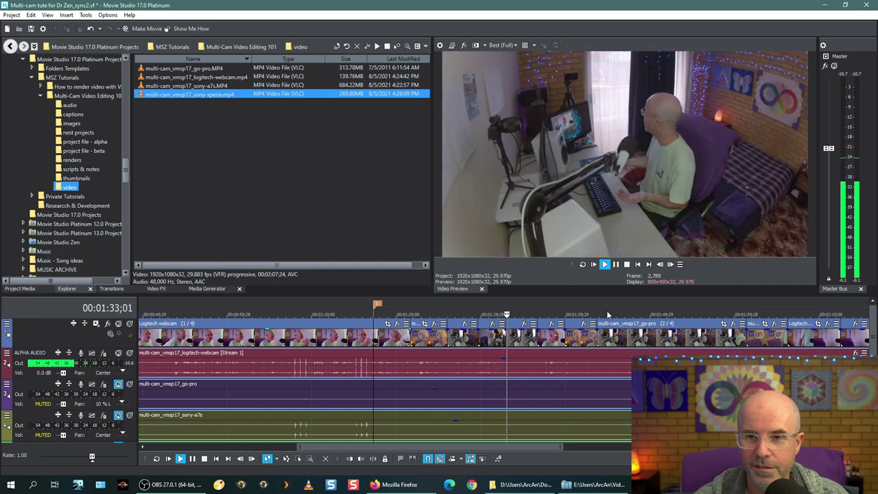
Step: Pause playback and switch the Logitech webcam event after the cursor to the multi-cam_vmsp17_sony-xperia take
{"action": "left_click", "coordinate": [615, 264]}
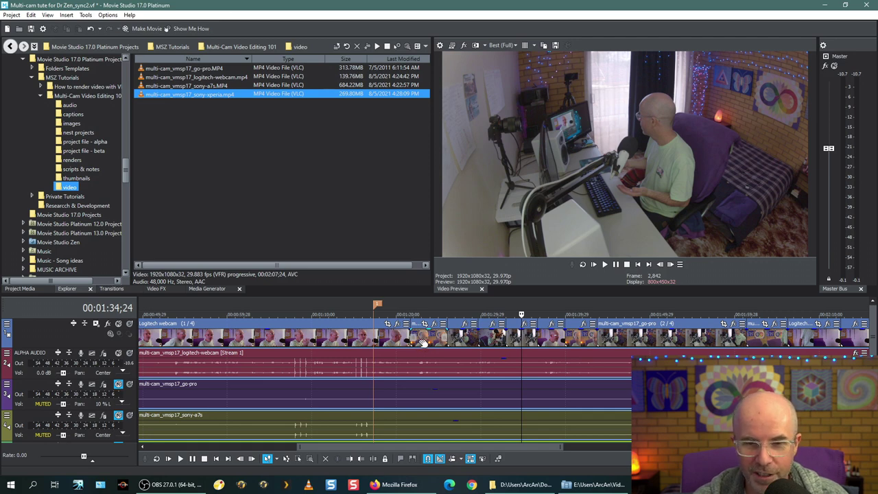
{"action": "scroll", "coordinate": [423, 341], "scroll_direction": "up", "scroll_amount": 4}
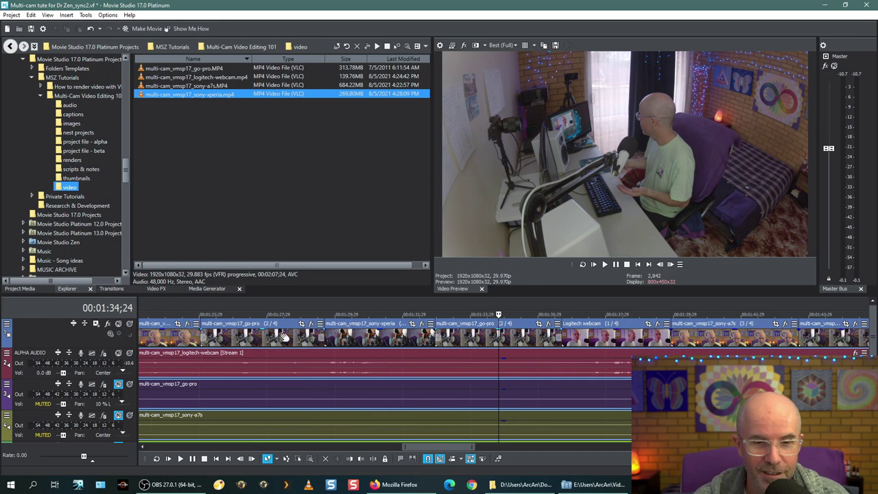
{"action": "scroll", "coordinate": [285, 336], "scroll_direction": "up", "scroll_amount": 1}
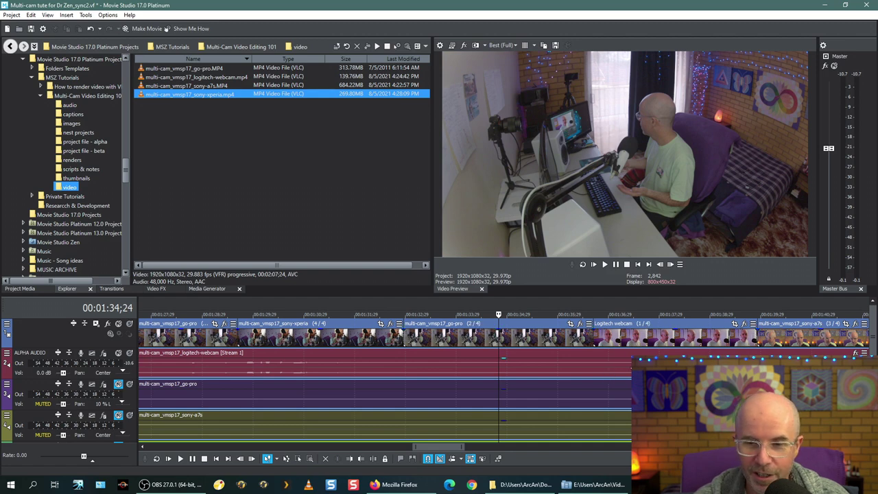
{"action": "right_click", "coordinate": [658, 326]}
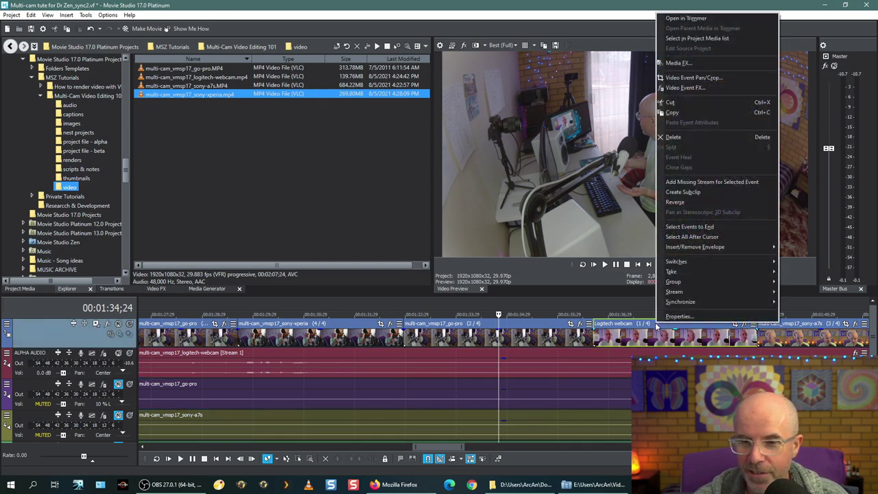
{"action": "mouse_move", "coordinate": [674, 273]}
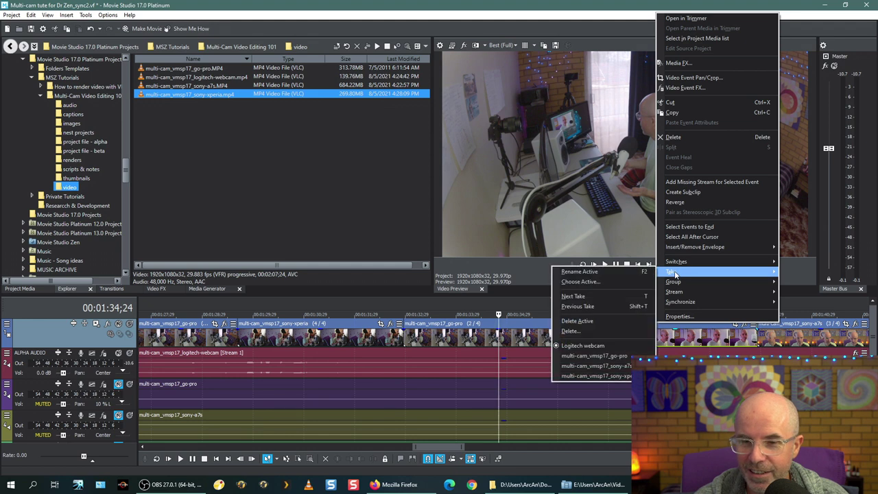
{"action": "left_click", "coordinate": [604, 376]}
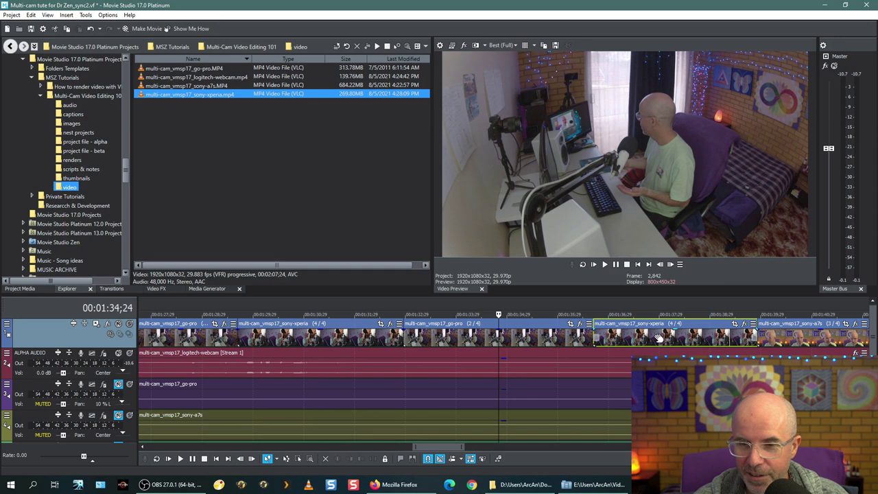
Step: Shift the cut between the go-pro event at the cursor and the following sony-xperia event about 18 frames later and play across it
{"action": "left_click_drag", "start_coordinate": [593, 336], "coordinate": [650, 342]}
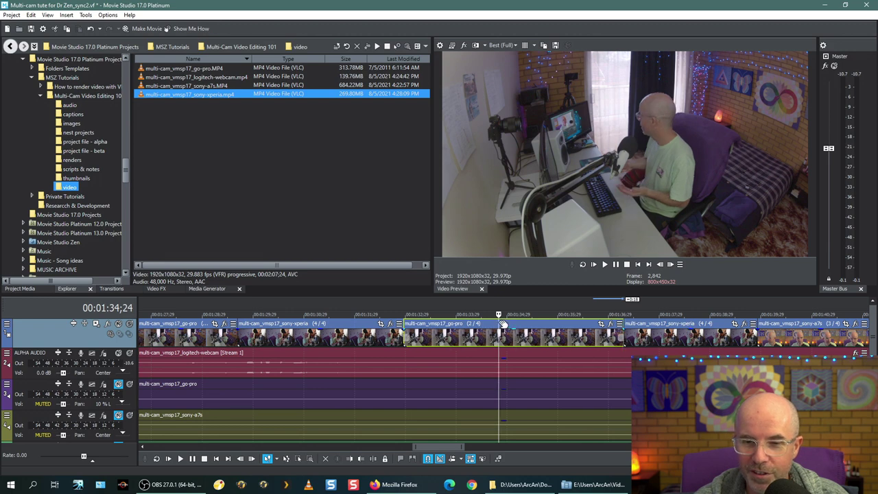
{"action": "key", "text": "space"}
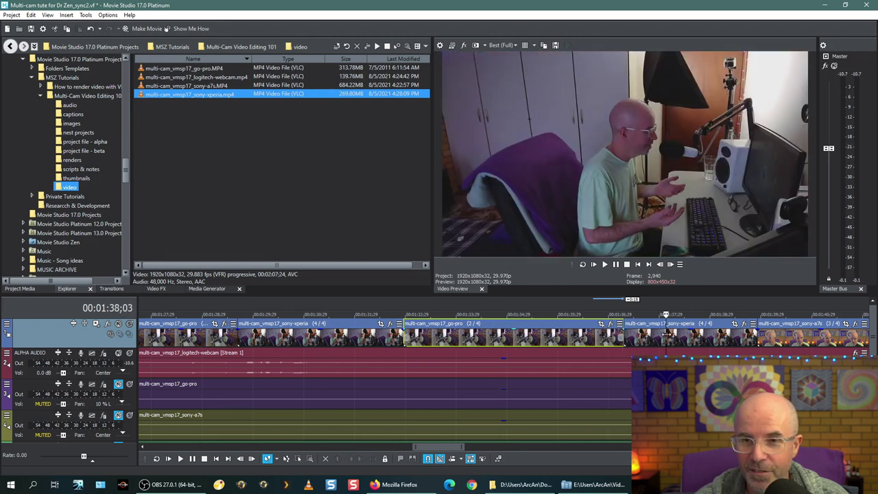
{"action": "left_click", "coordinate": [540, 328]}
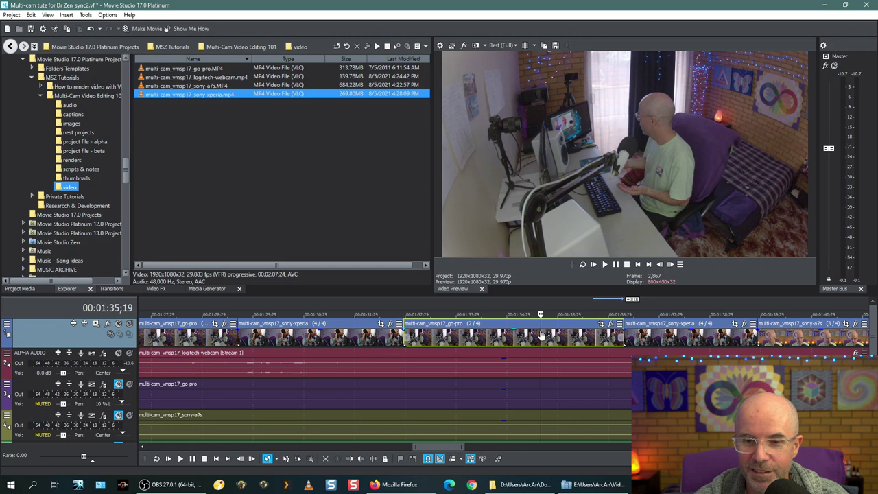
{"action": "right_click", "coordinate": [504, 327]}
{"action": "mouse_move", "coordinate": [526, 278]}
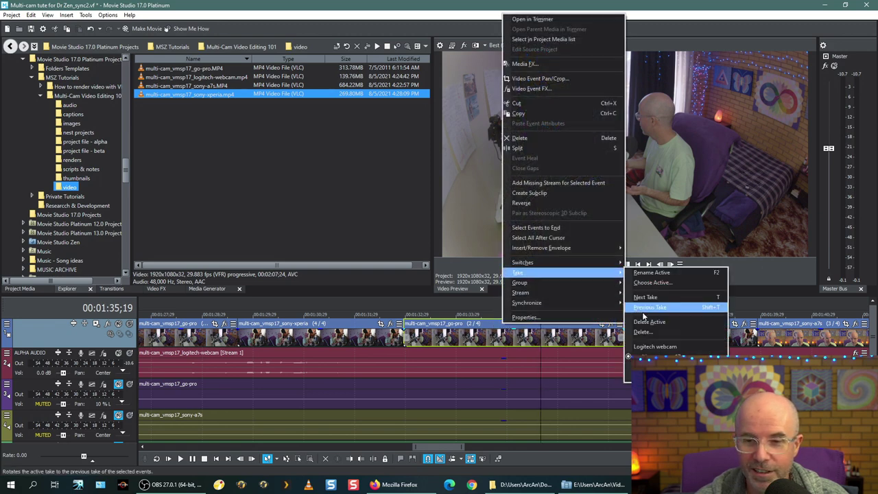
{"action": "left_click", "coordinate": [488, 304]}
{"action": "left_click", "coordinate": [485, 303]}
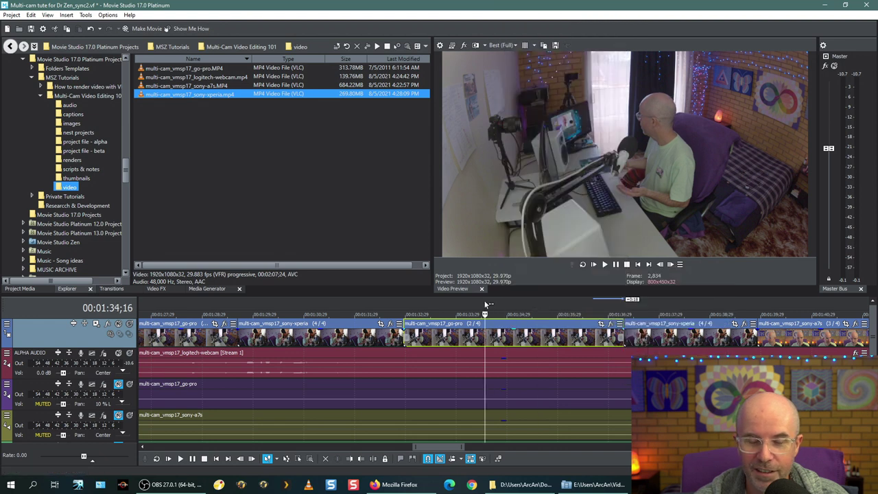